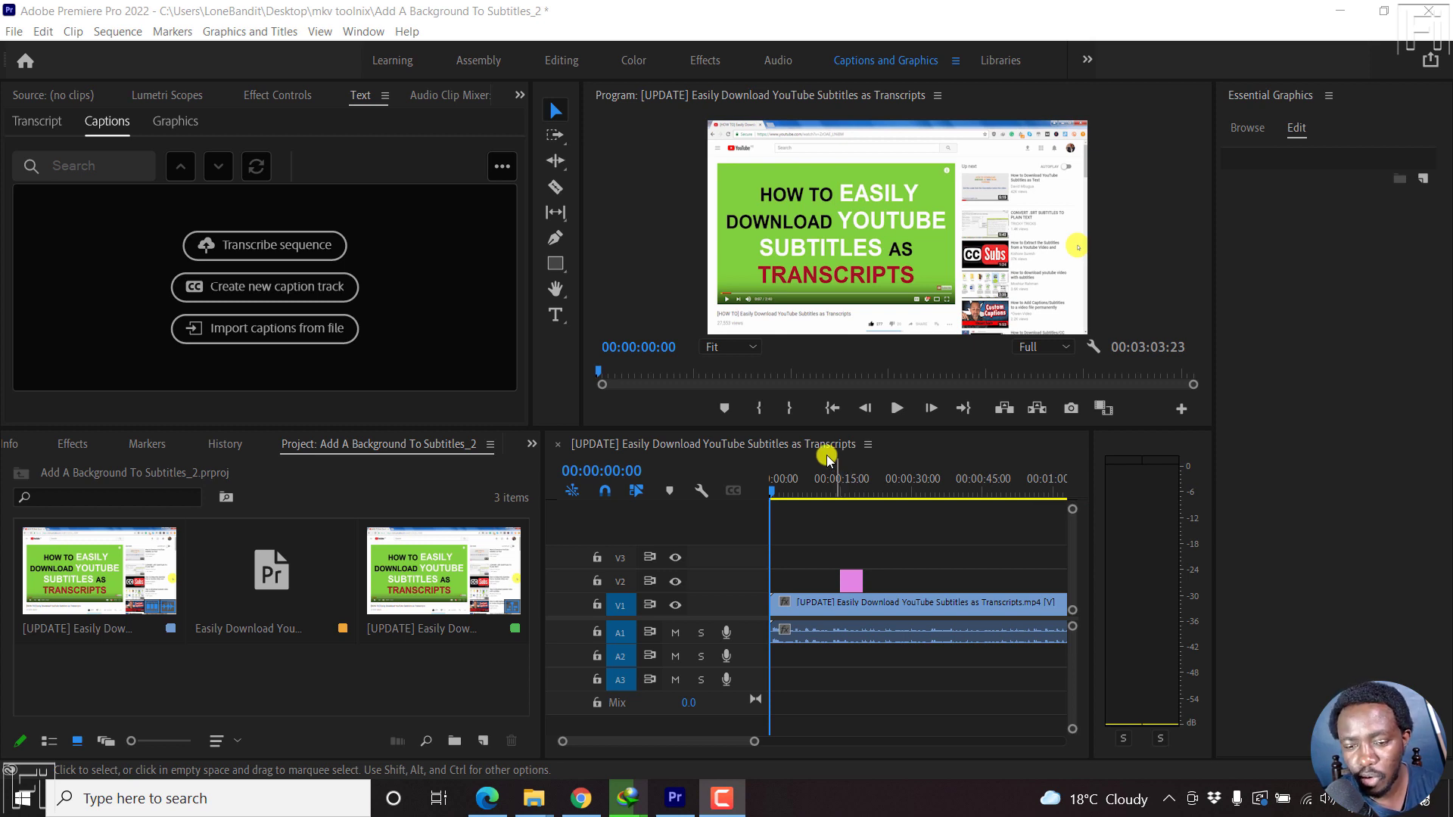
Preview the lower-third frame, then drop the imported caption file onto the sequence.
click(814, 488)
click(845, 482)
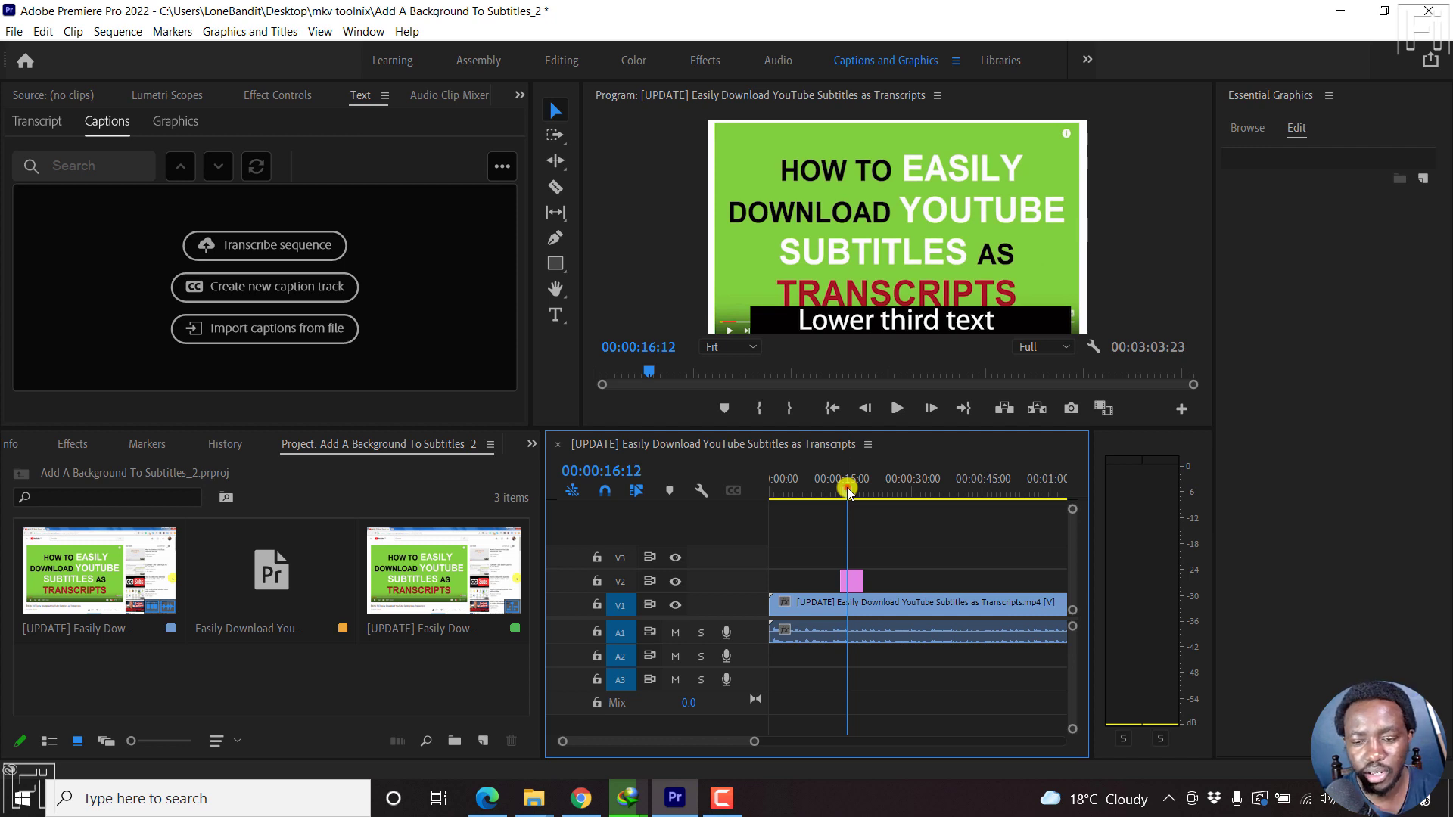
click(776, 485)
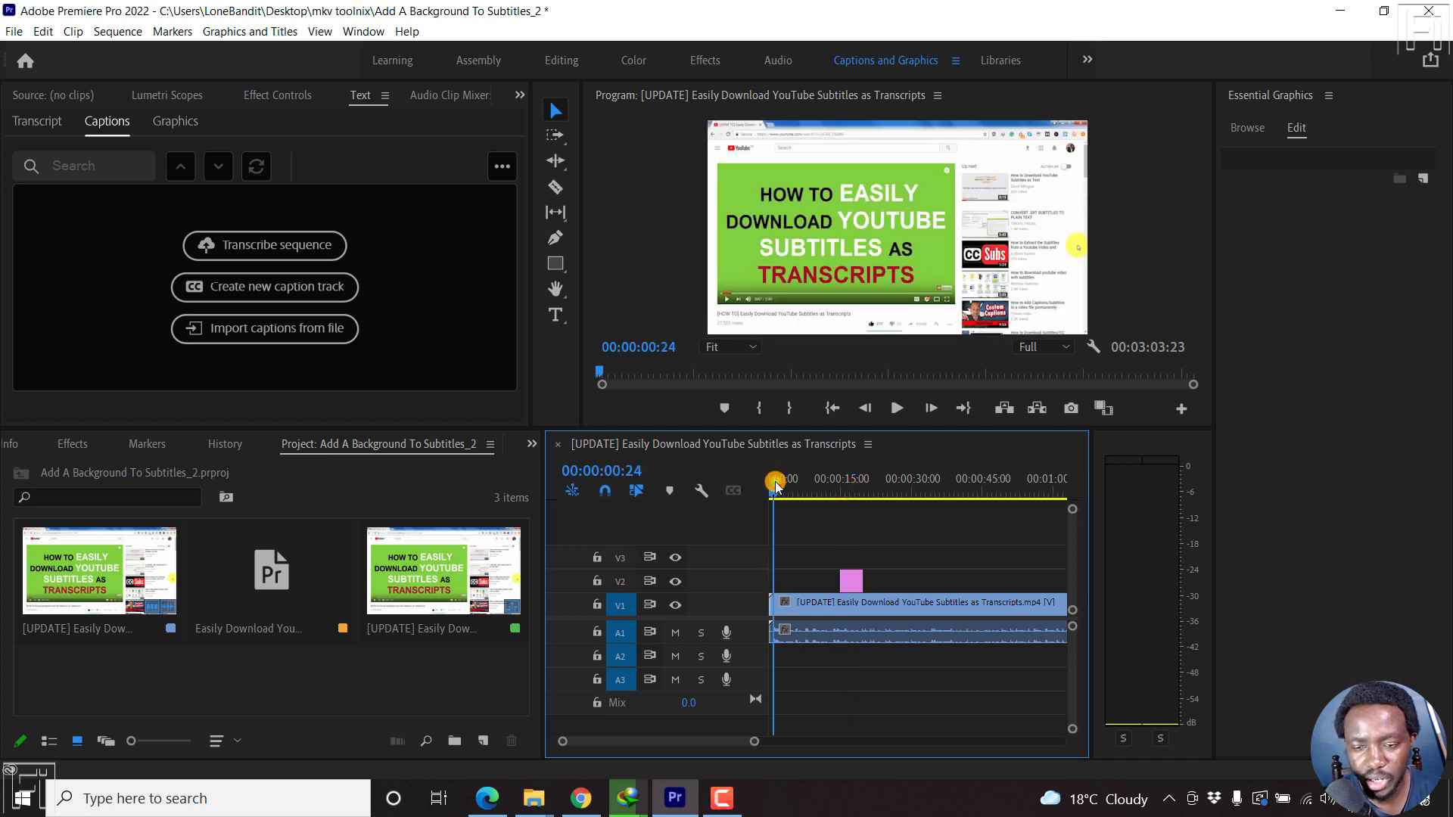
drag(776, 485, 770, 485)
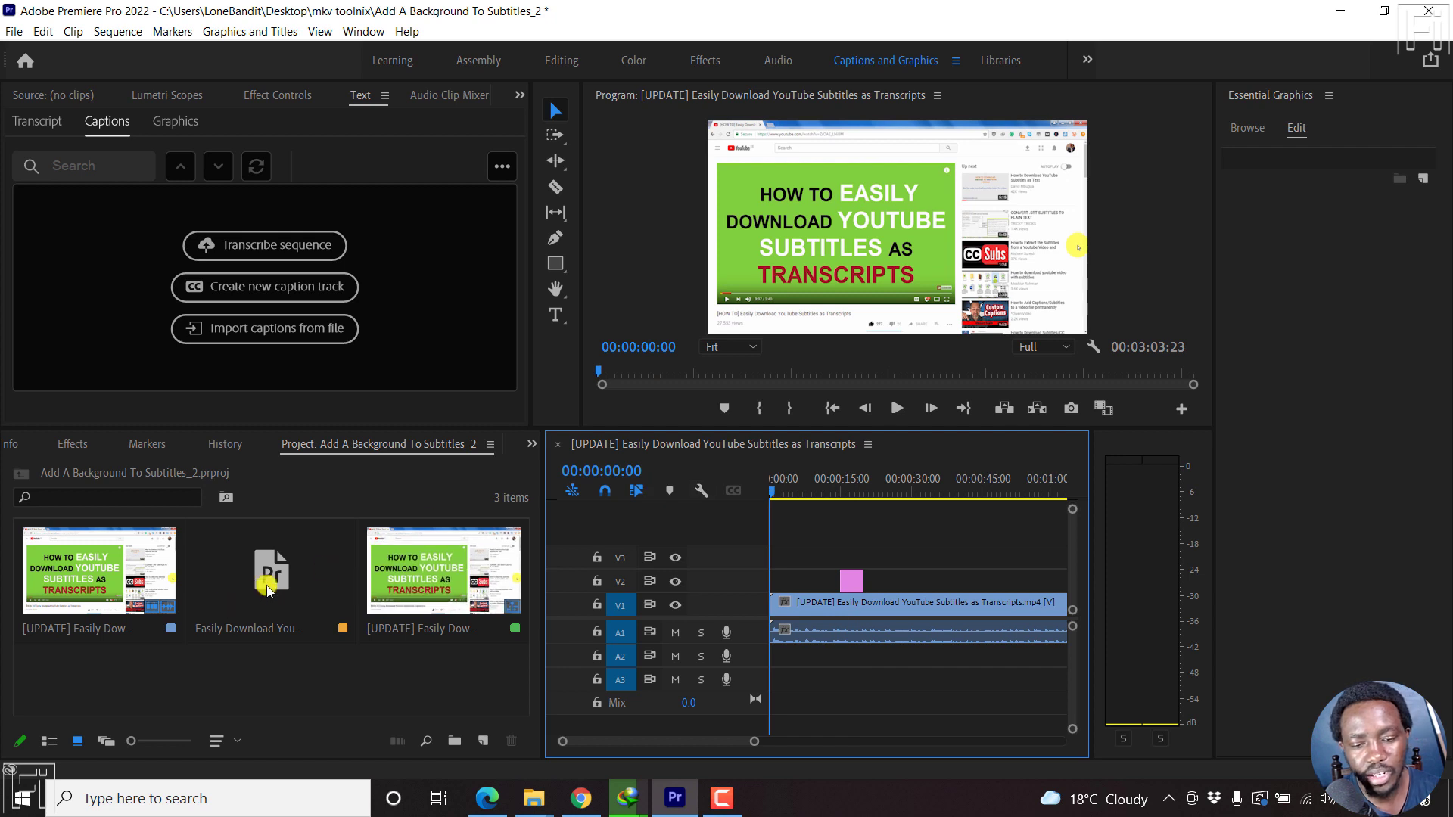
drag(270, 577, 303, 571)
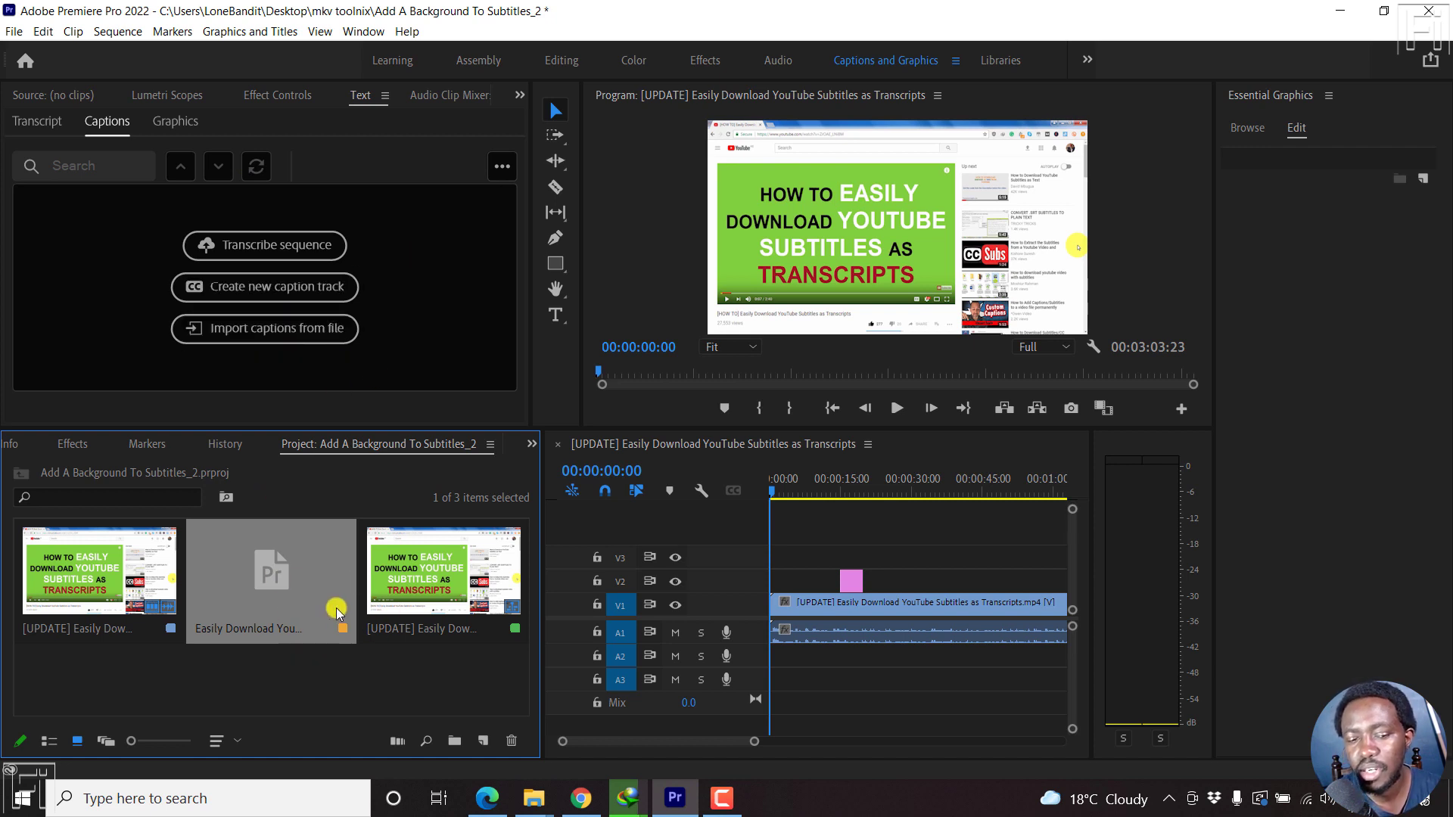
drag(337, 612, 773, 555)
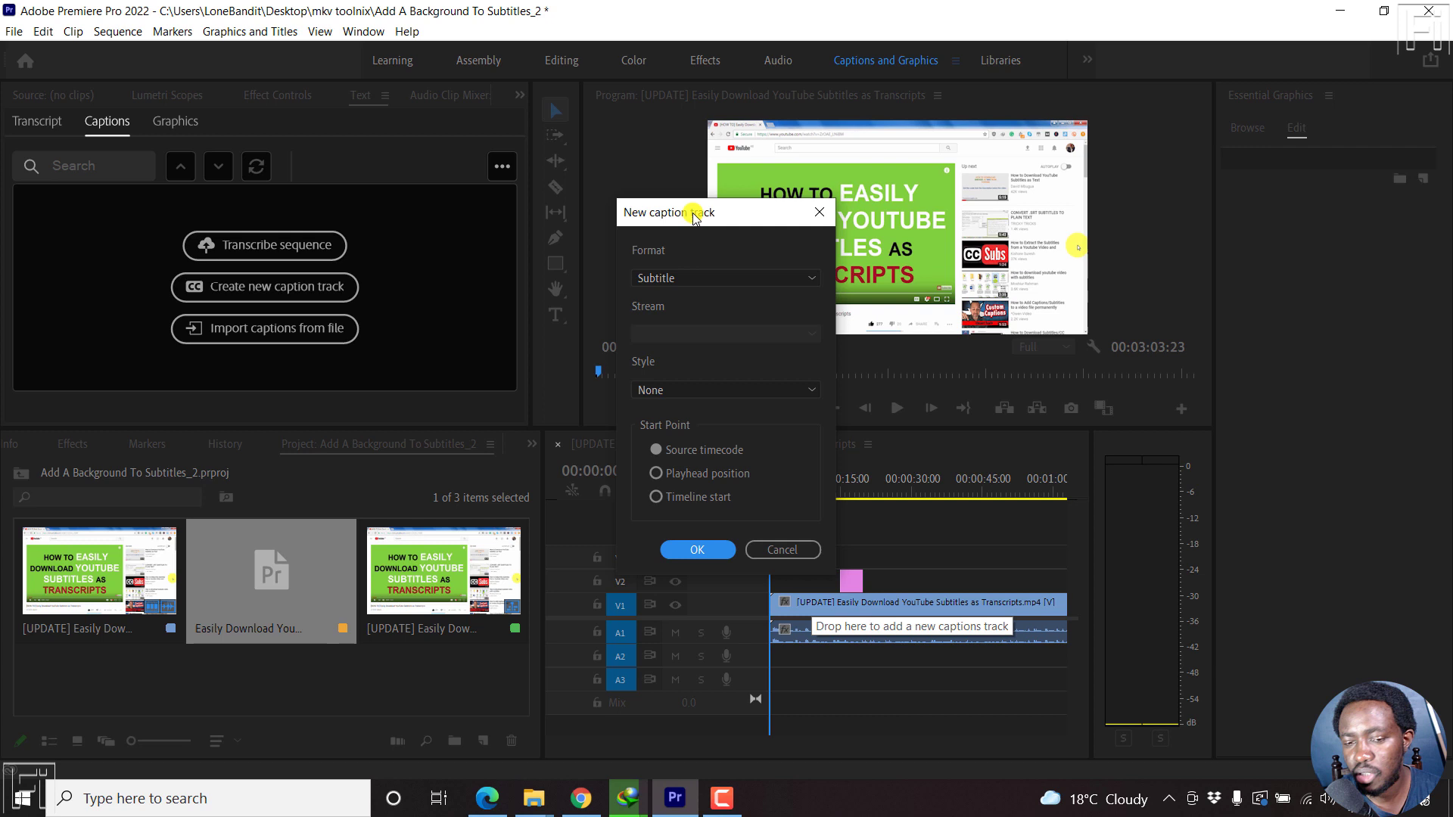
Create a Subtitle caption track with style None, starting at the timeline start.
click(804, 279)
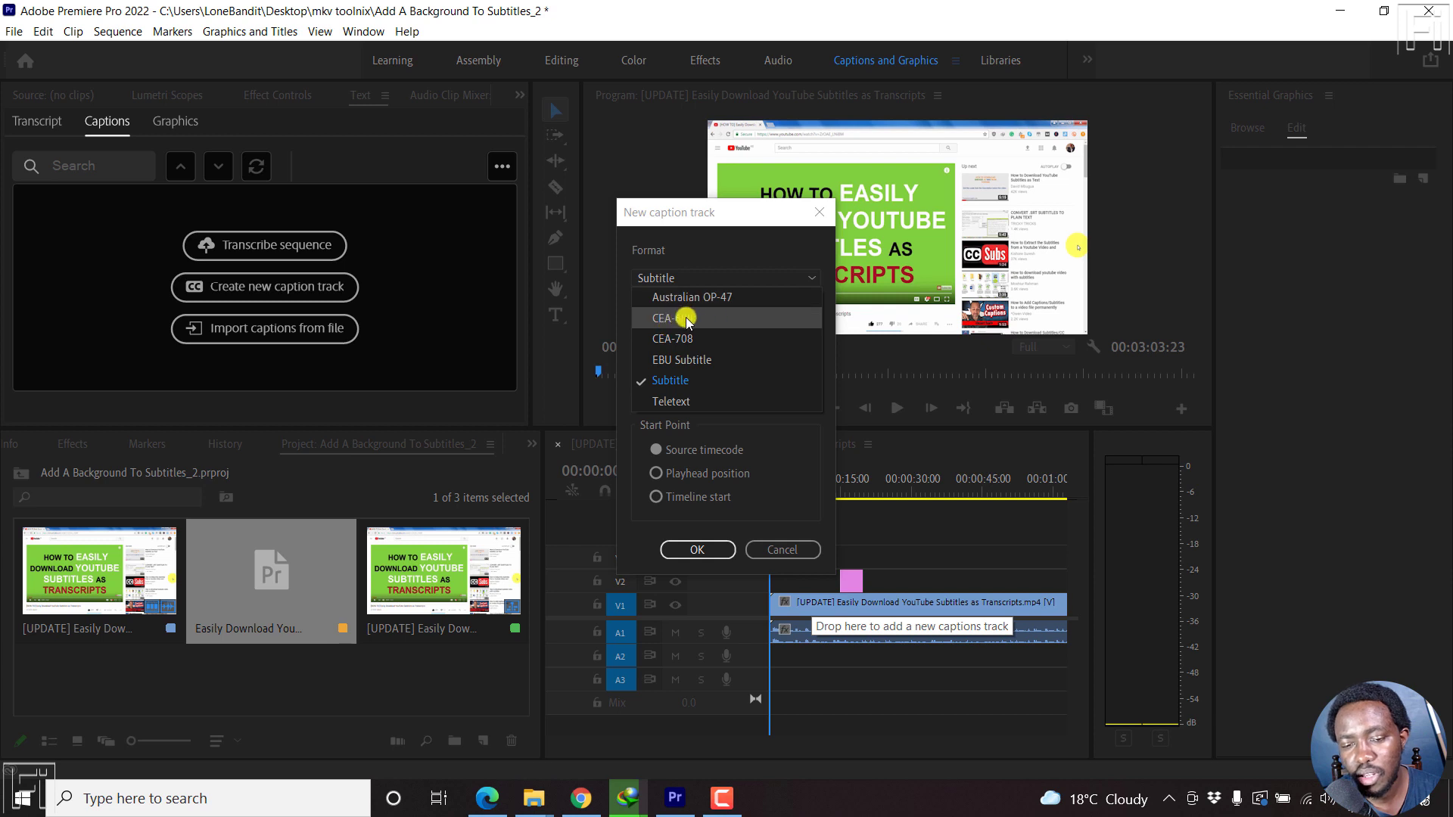
click(723, 242)
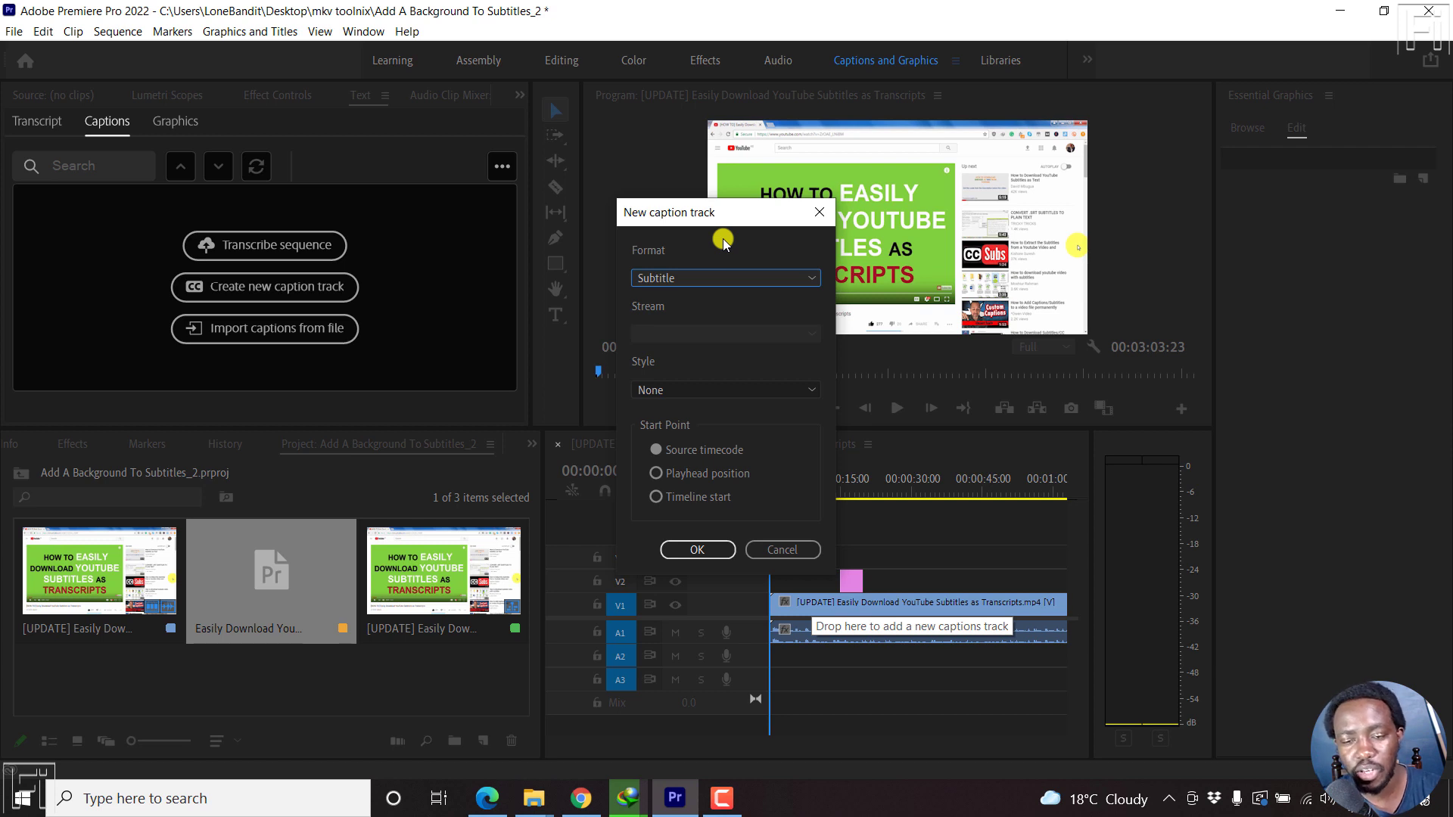
click(690, 392)
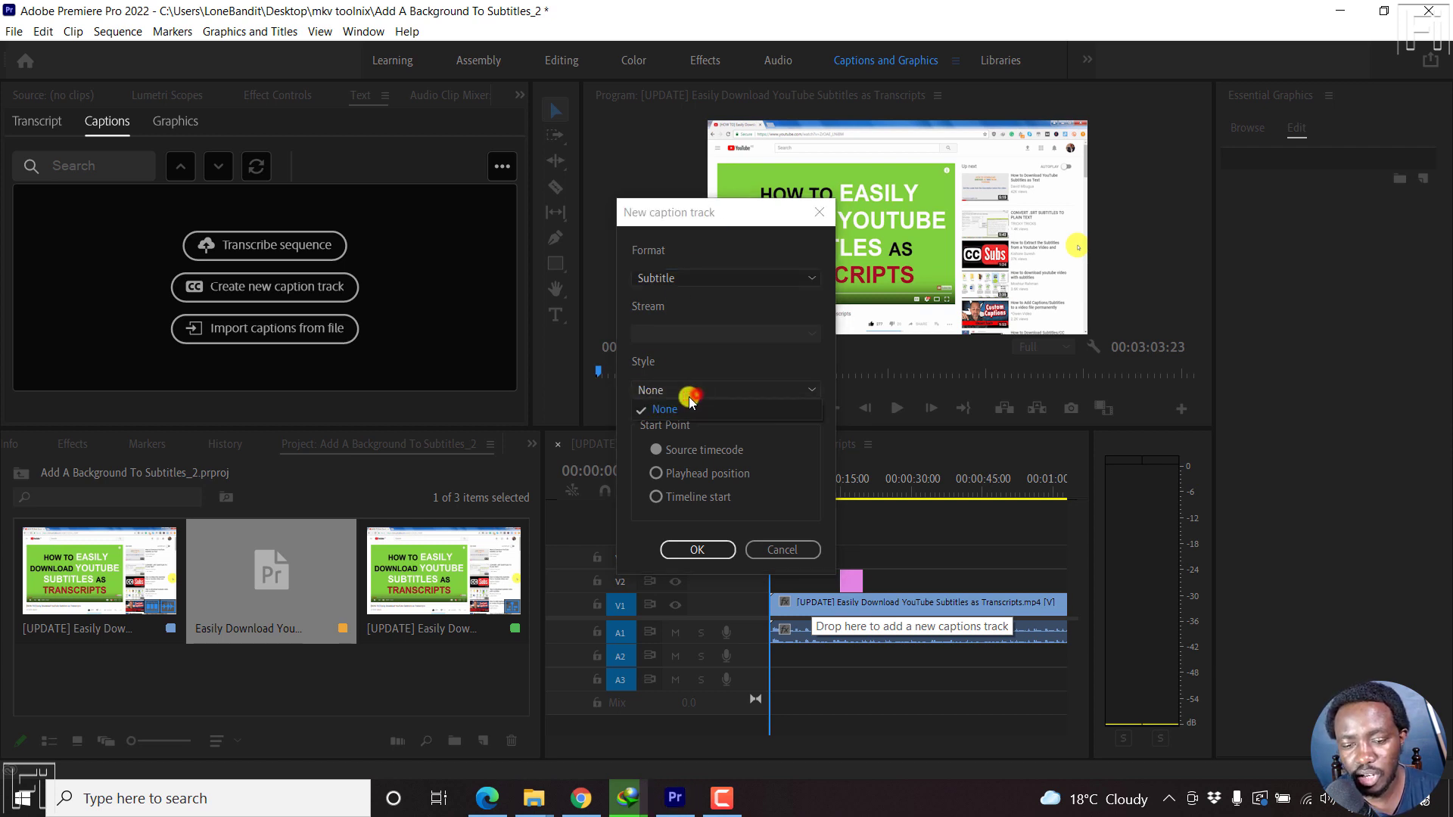
click(693, 342)
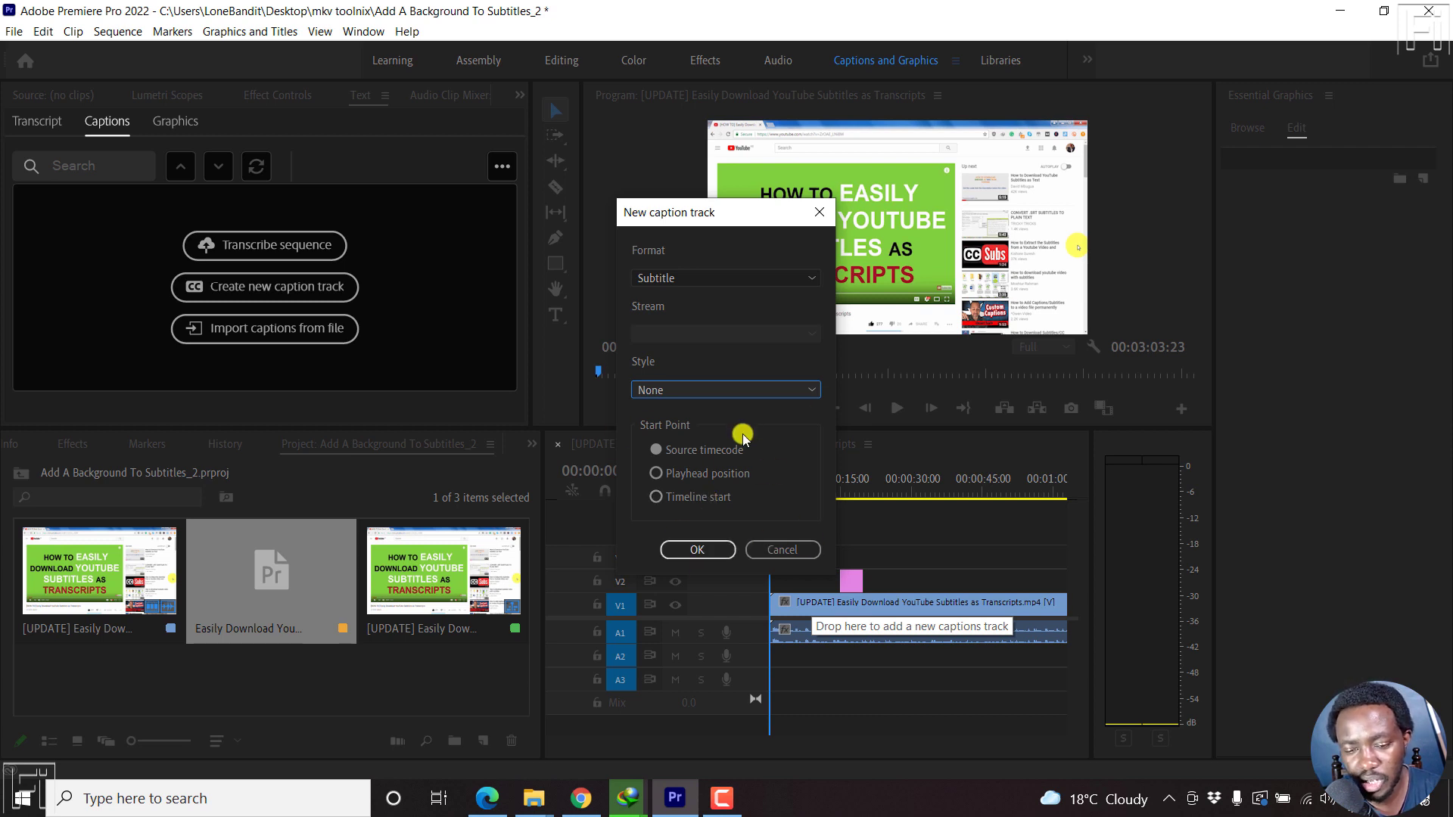
click(689, 451)
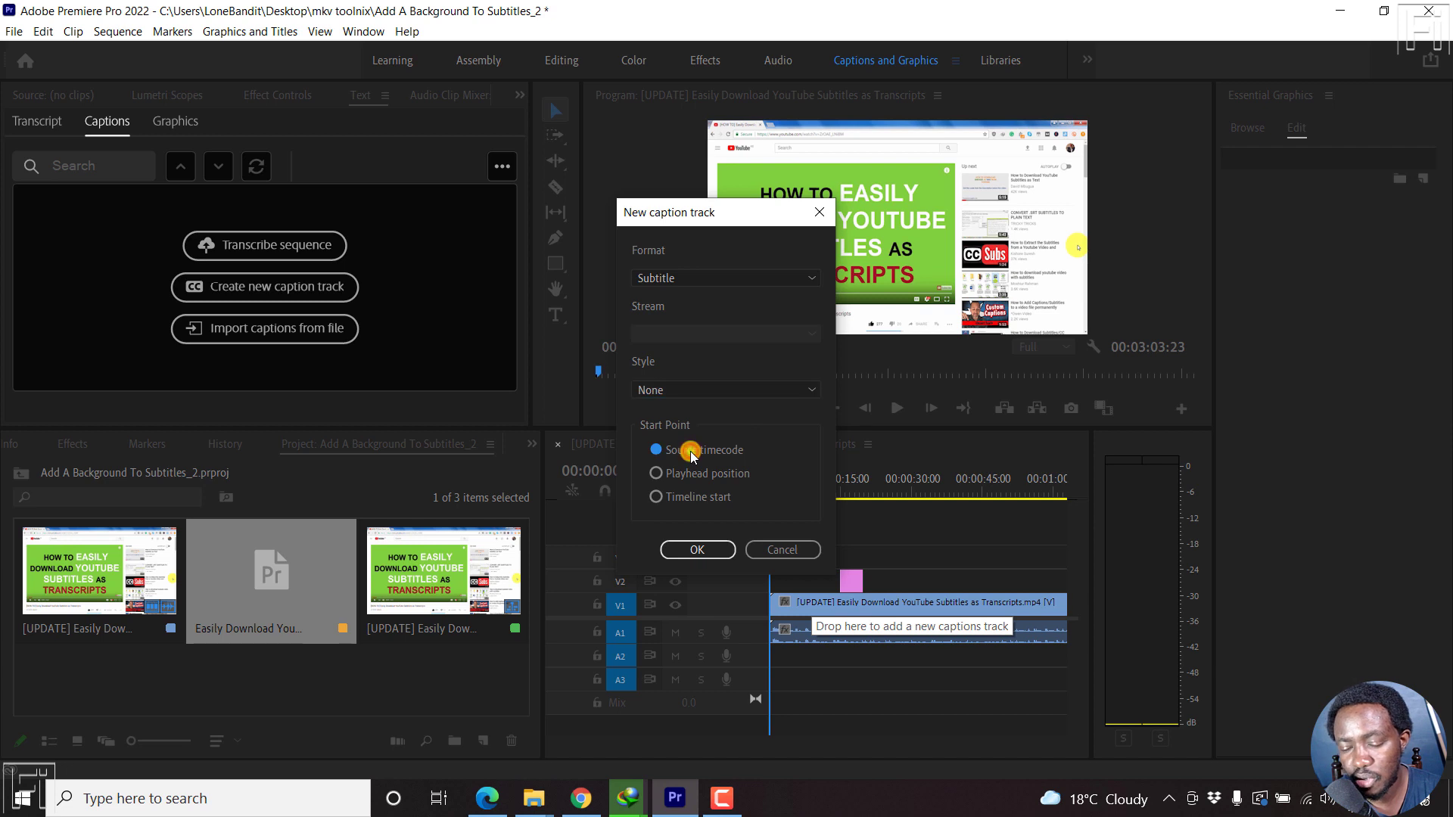
click(655, 496)
click(697, 549)
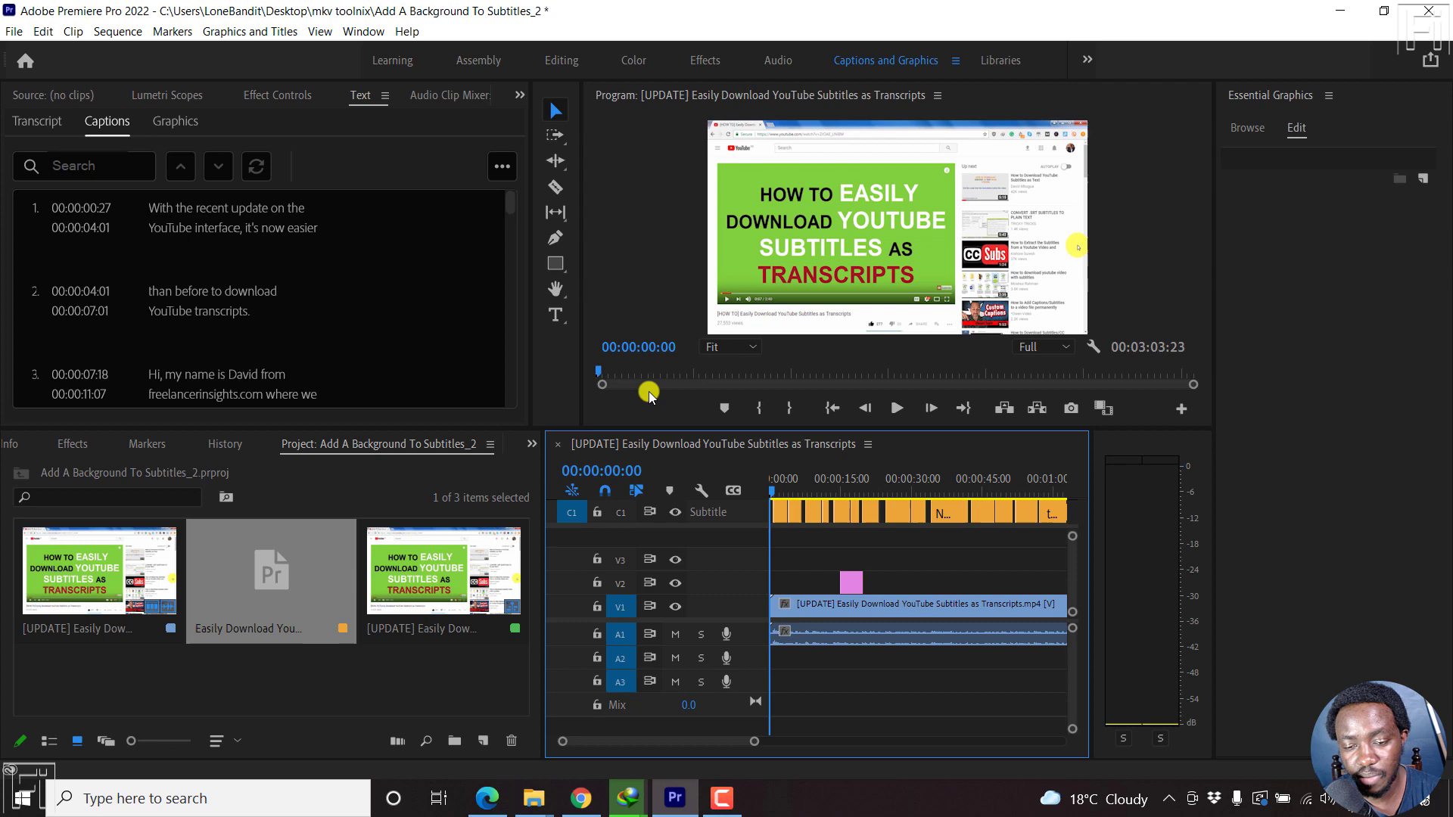
Enlarge the program monitor, play the captions, and toggle the monitor full screen and back.
drag(634, 428, 619, 528)
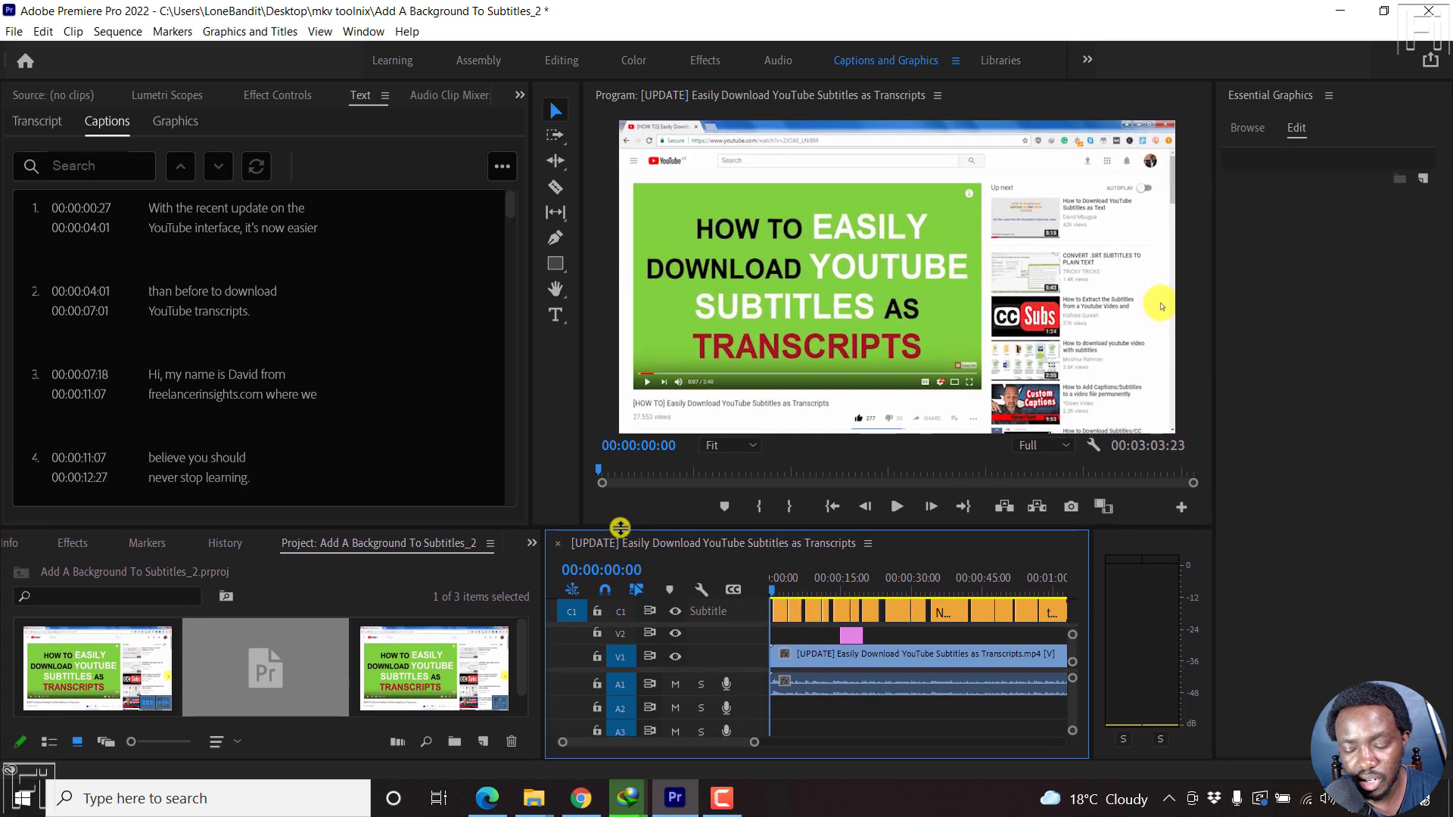
key(space)
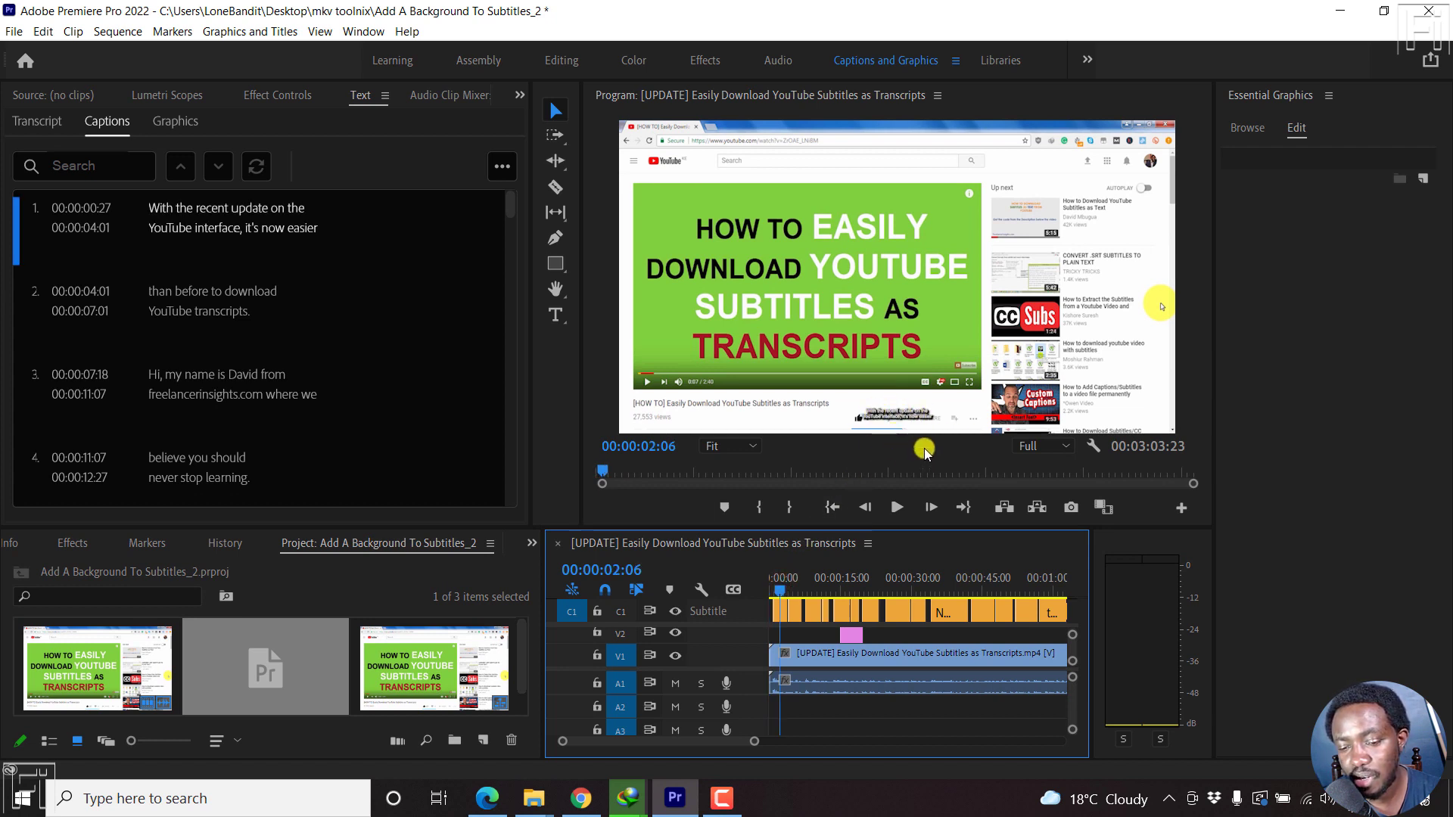
click(592, 387)
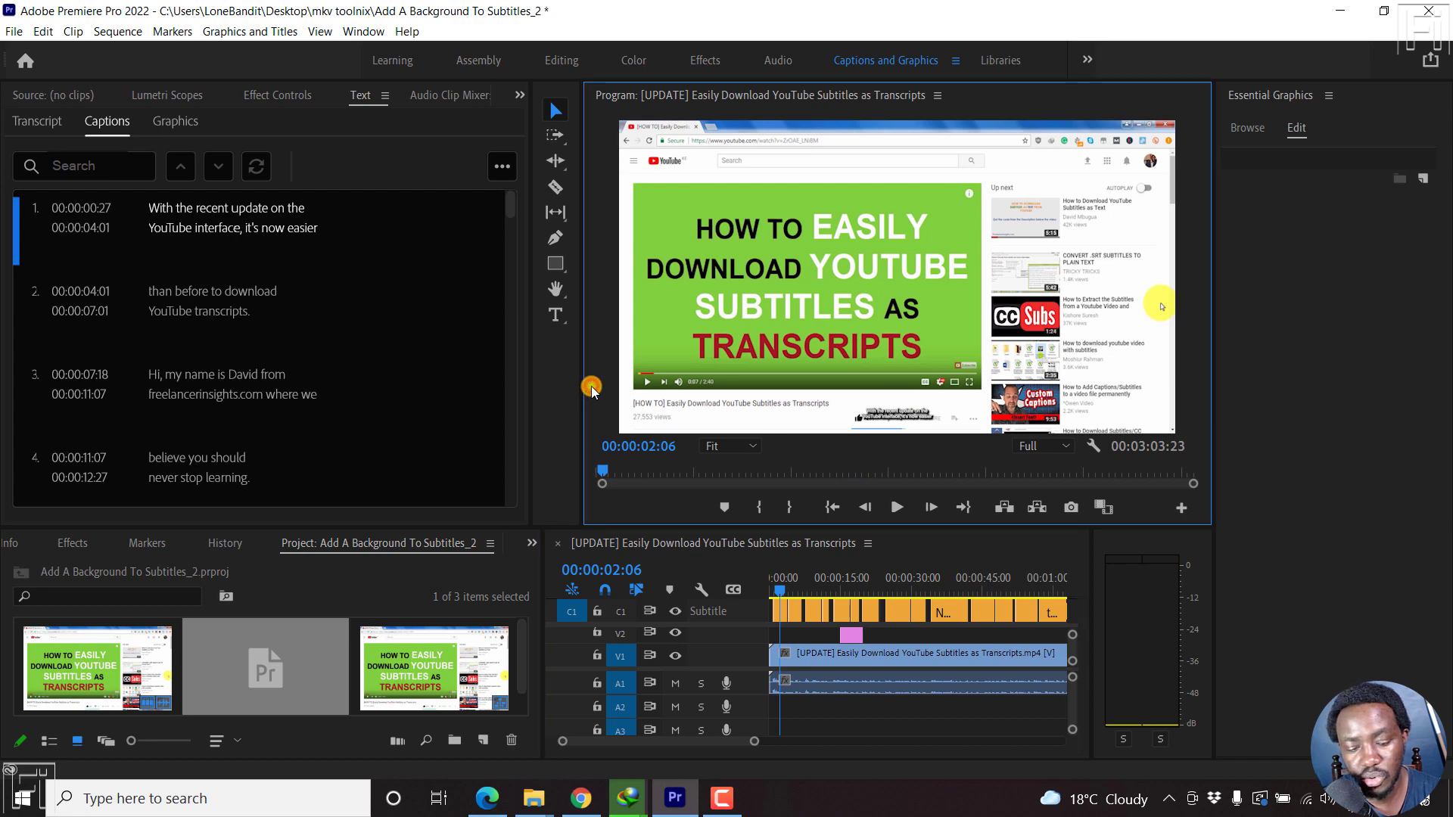
key(grave)
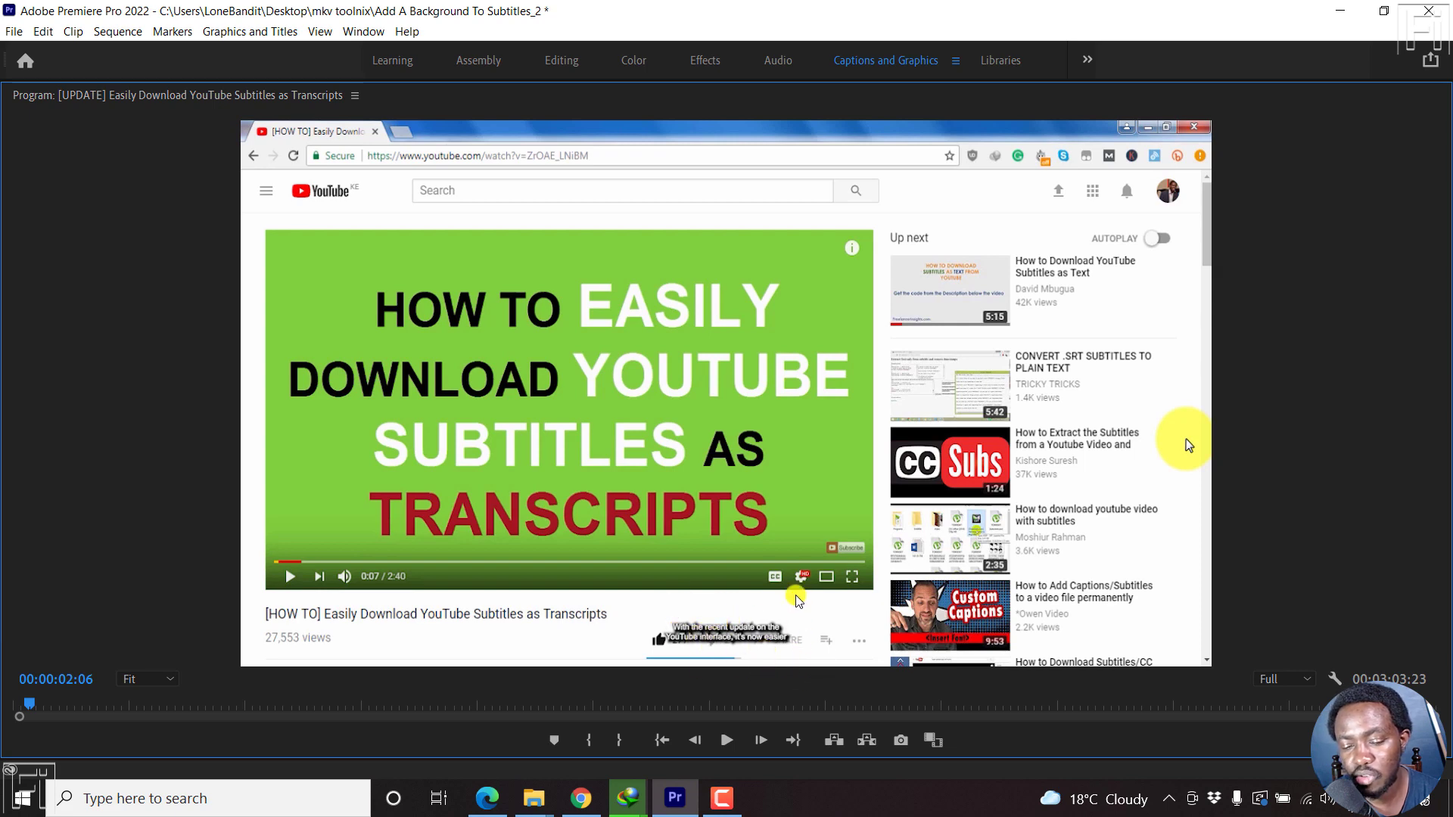
key(grave)
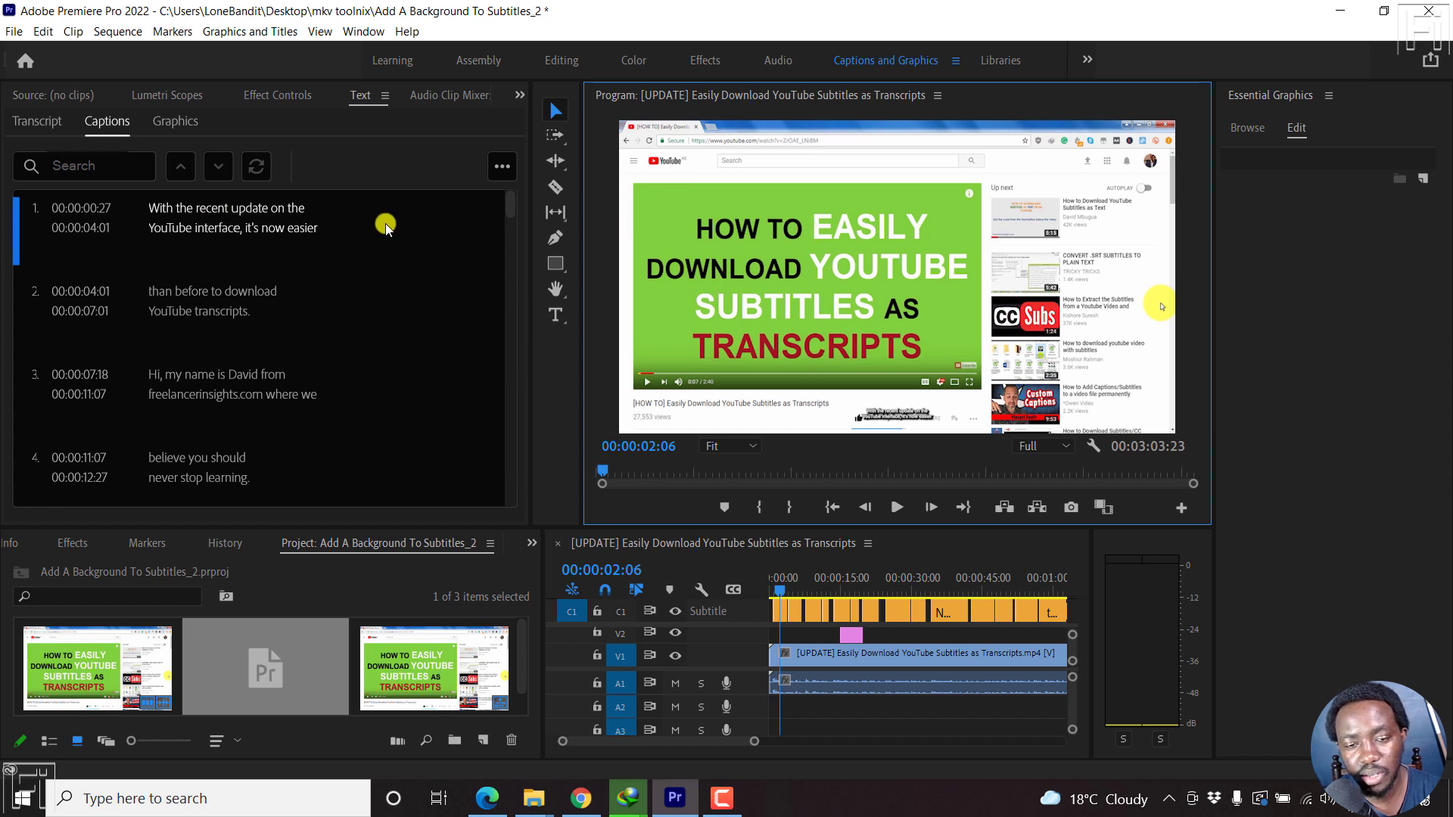
Select all captions and set their font size to 42 pt.
click(360, 213)
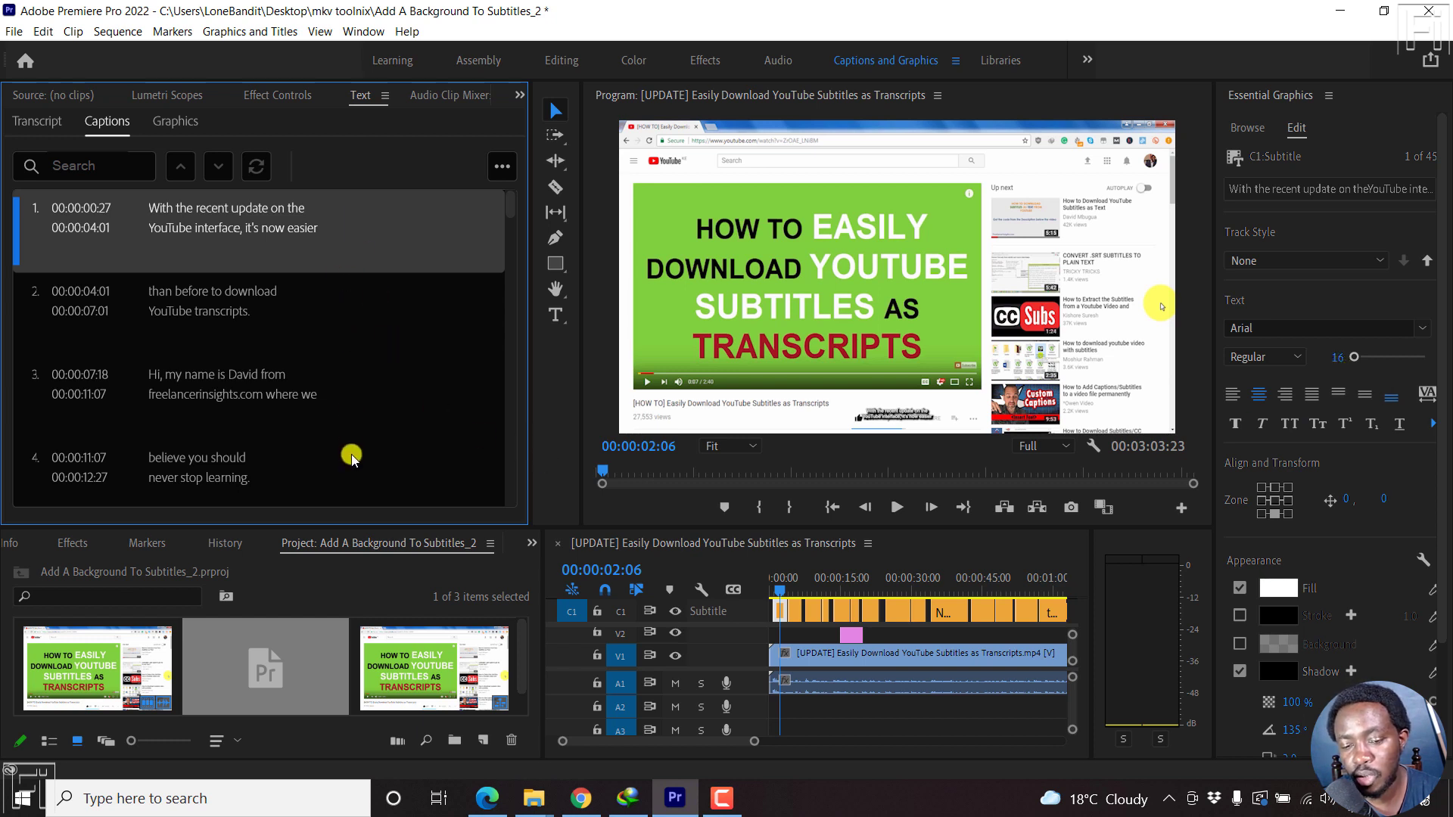
click(353, 222)
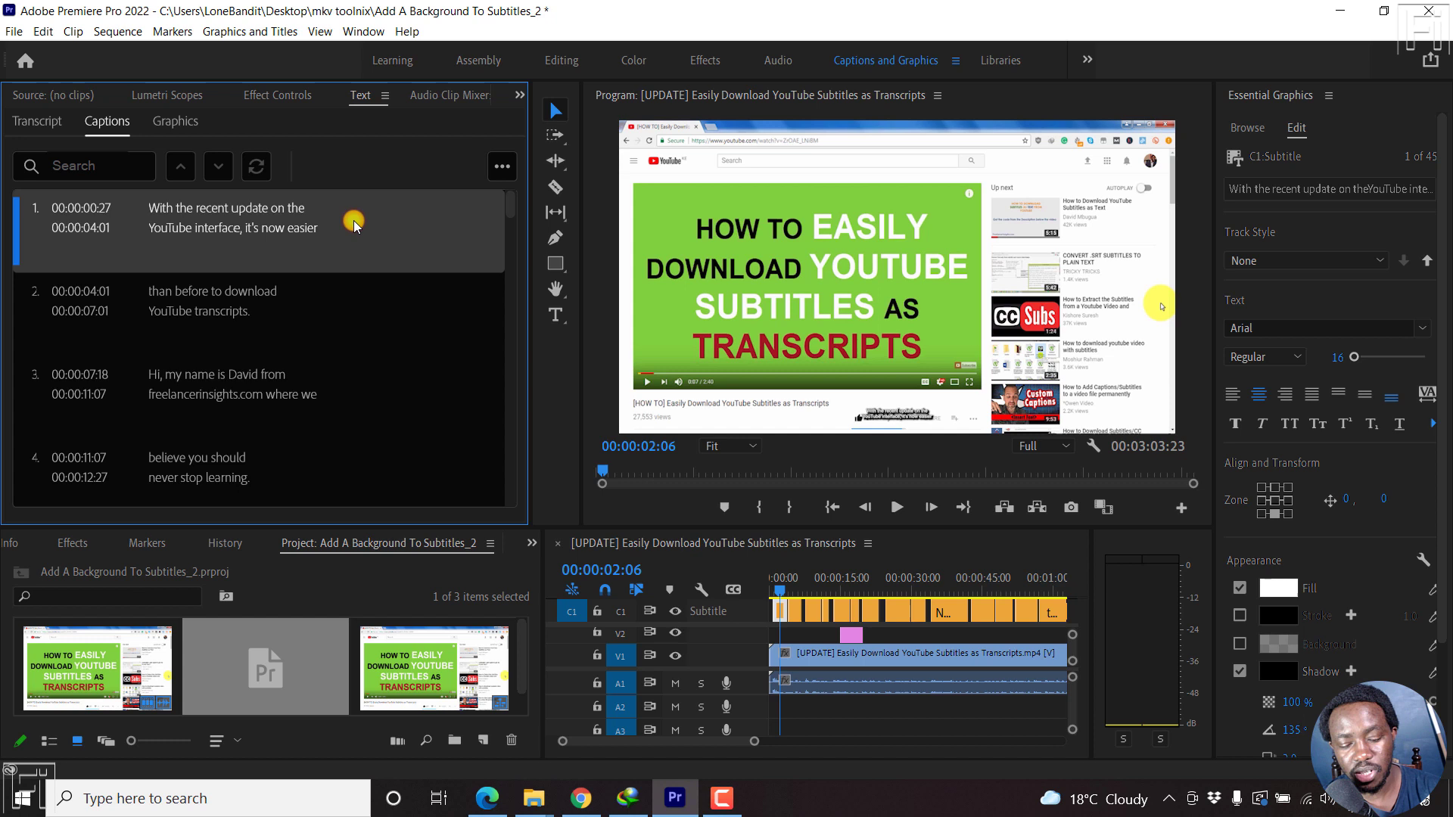
key(ctrl+a)
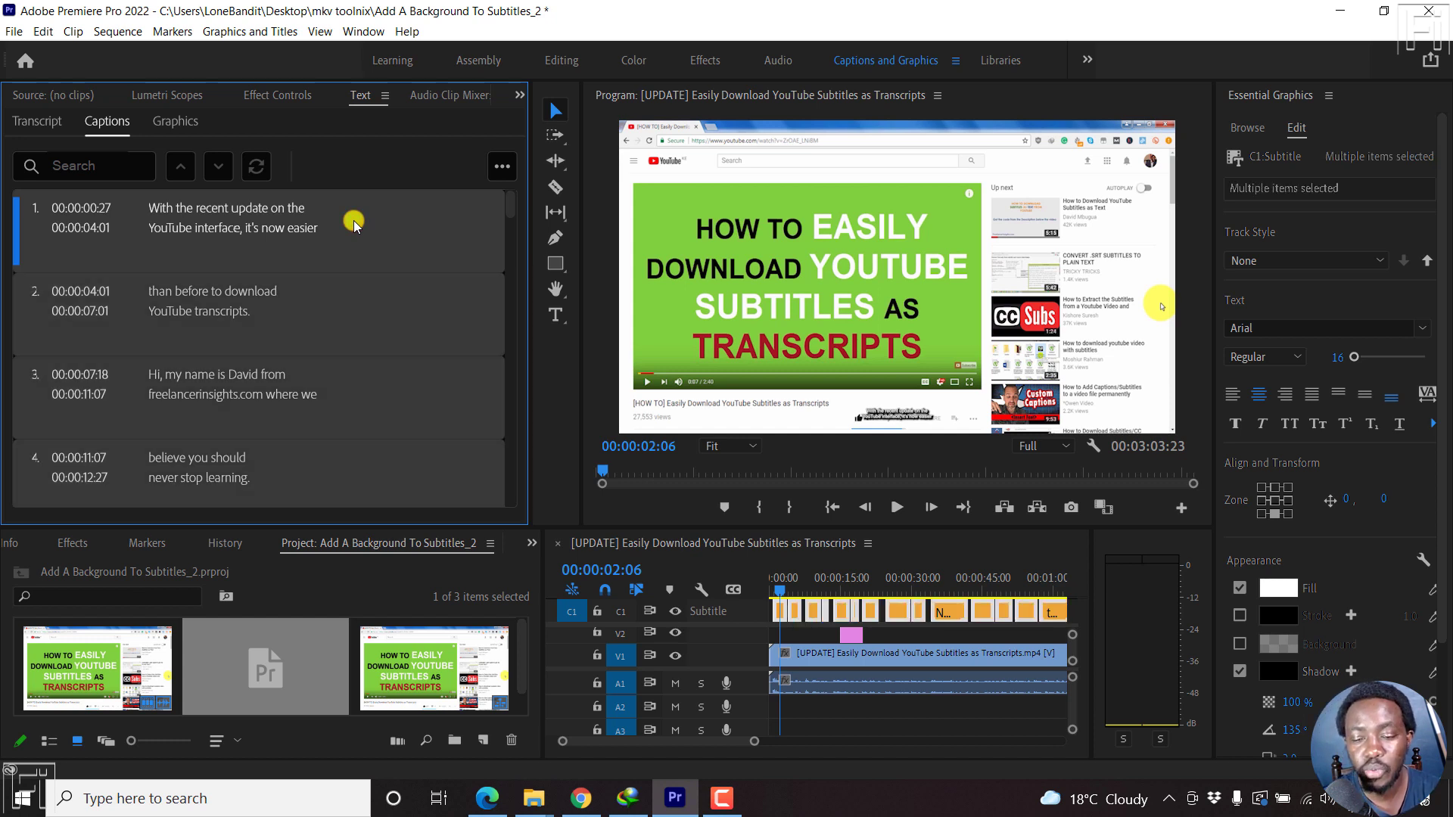
click(1337, 358)
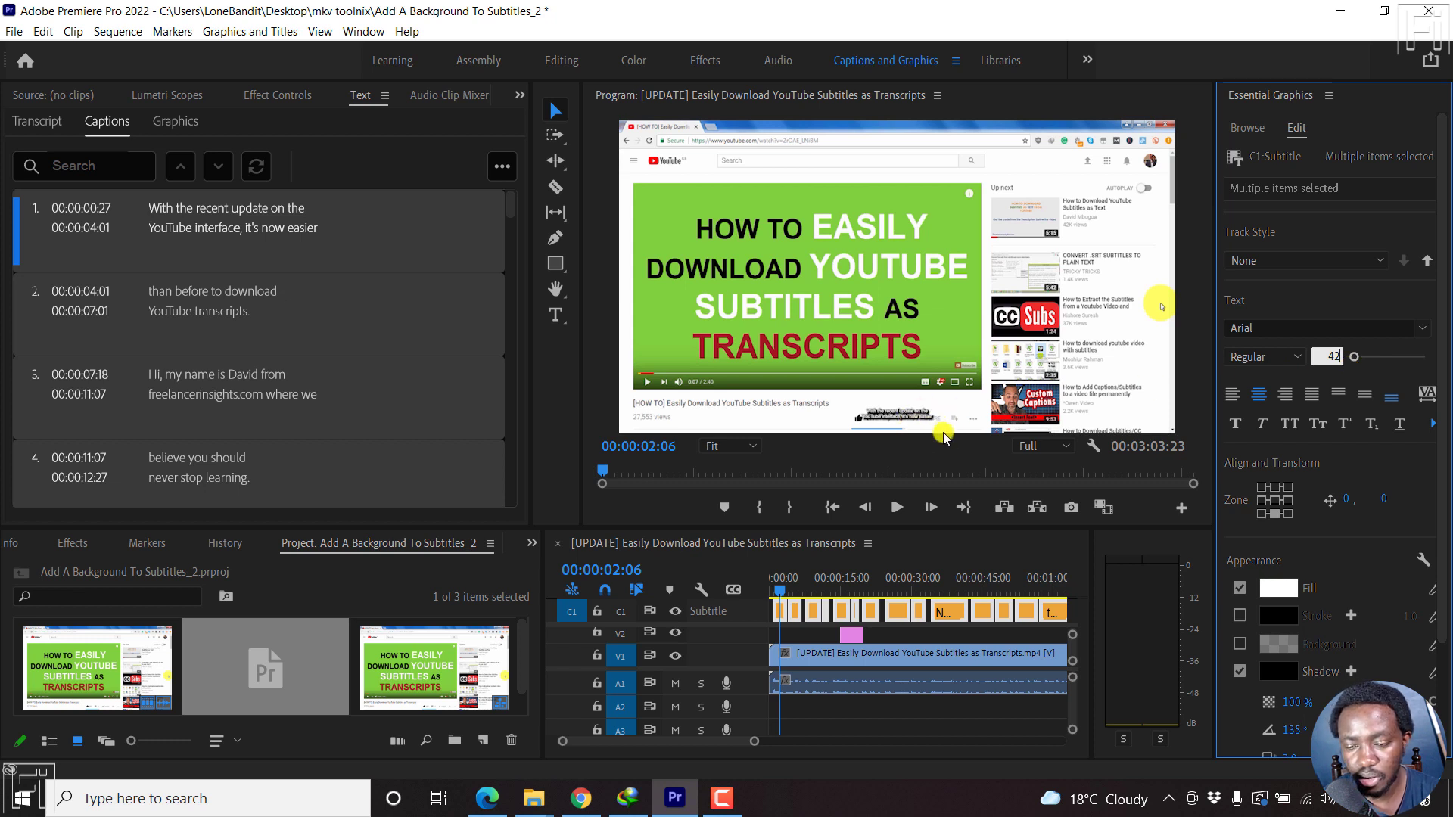
key(Return)
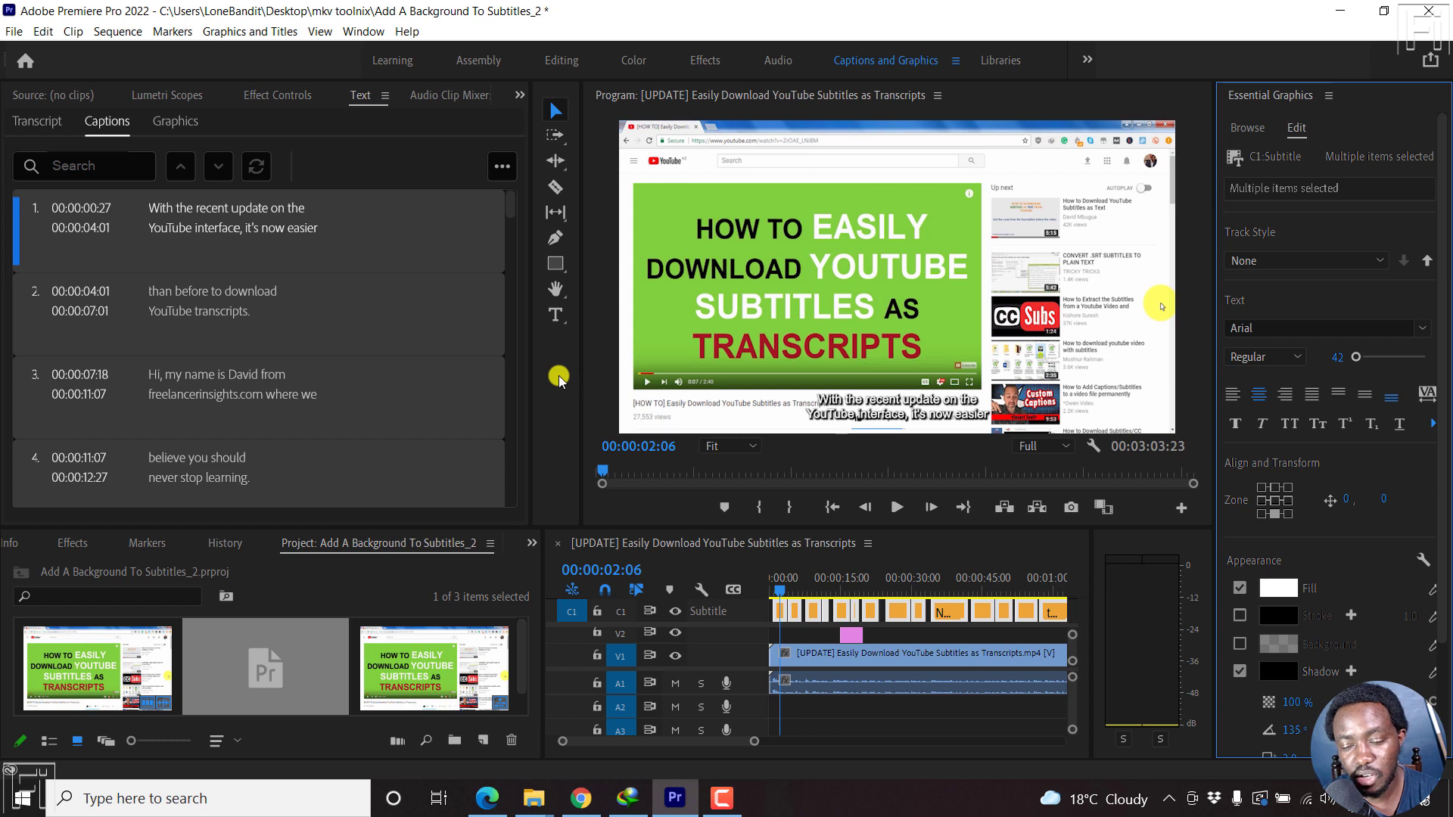
Select all captions, try bottom-left, bottom-right and middle zones, then settle on top centre.
click(805, 635)
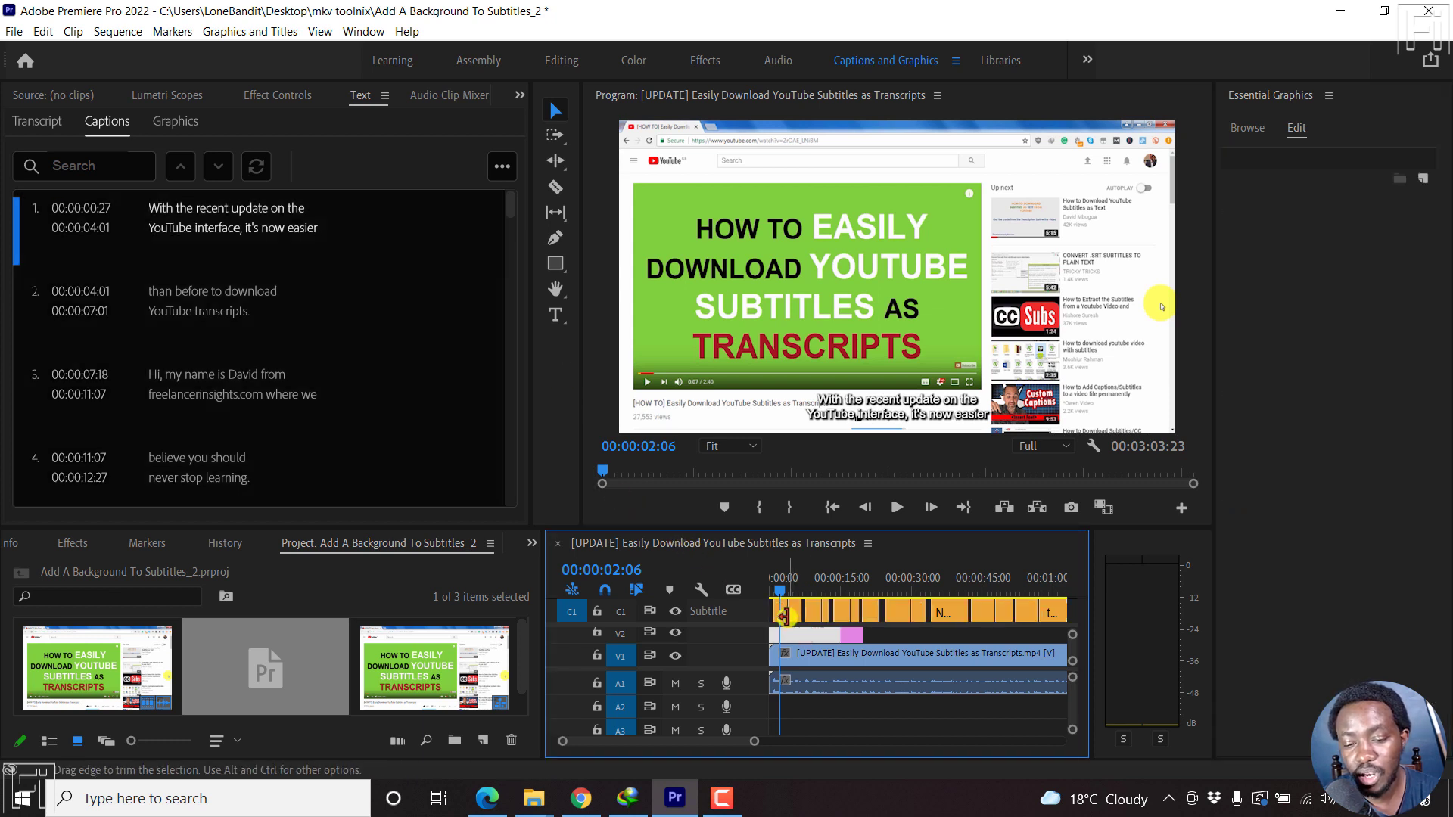
click(781, 613)
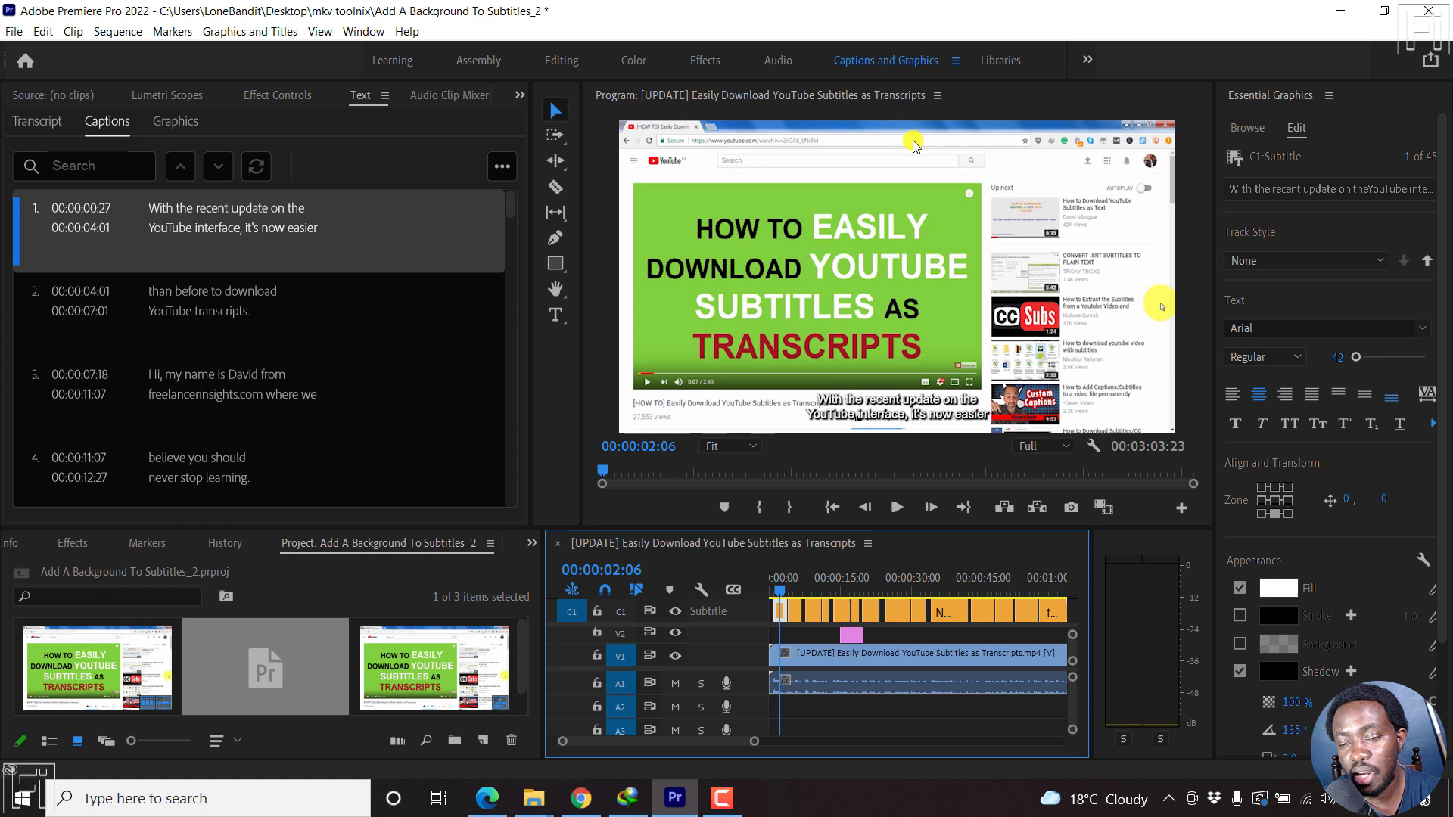
click(387, 233)
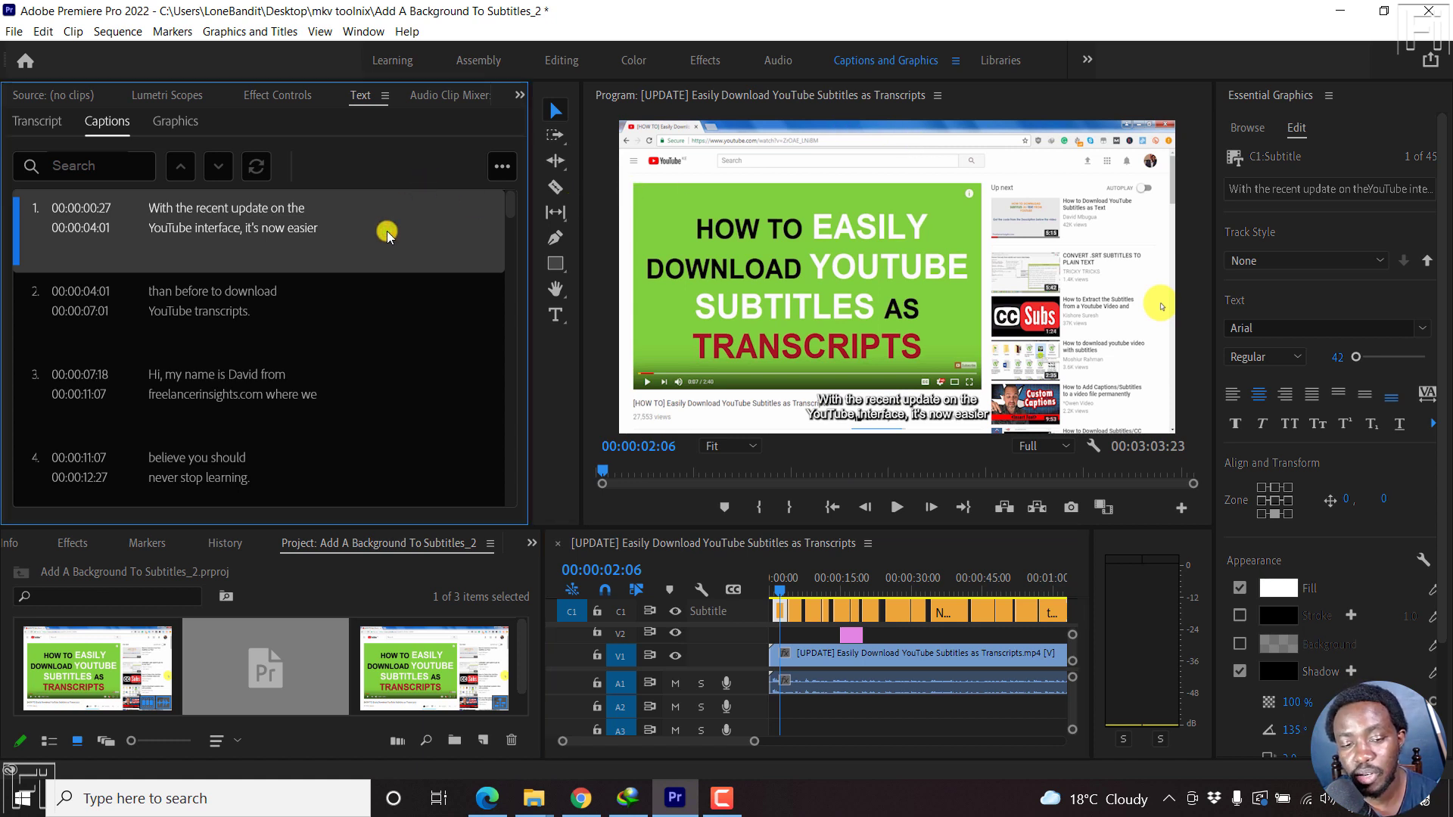
key(ctrl+a)
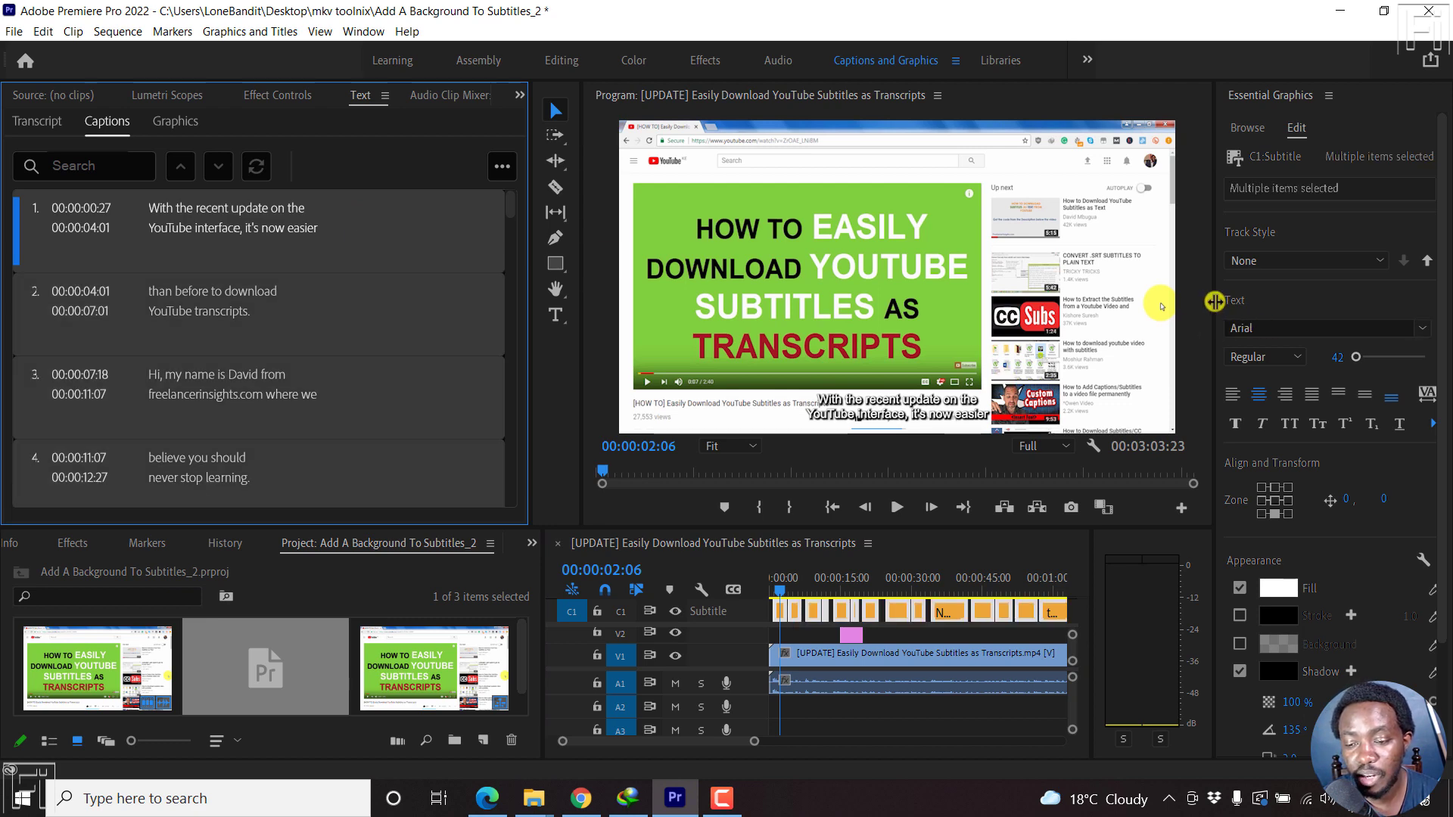
drag(1214, 301, 1100, 317)
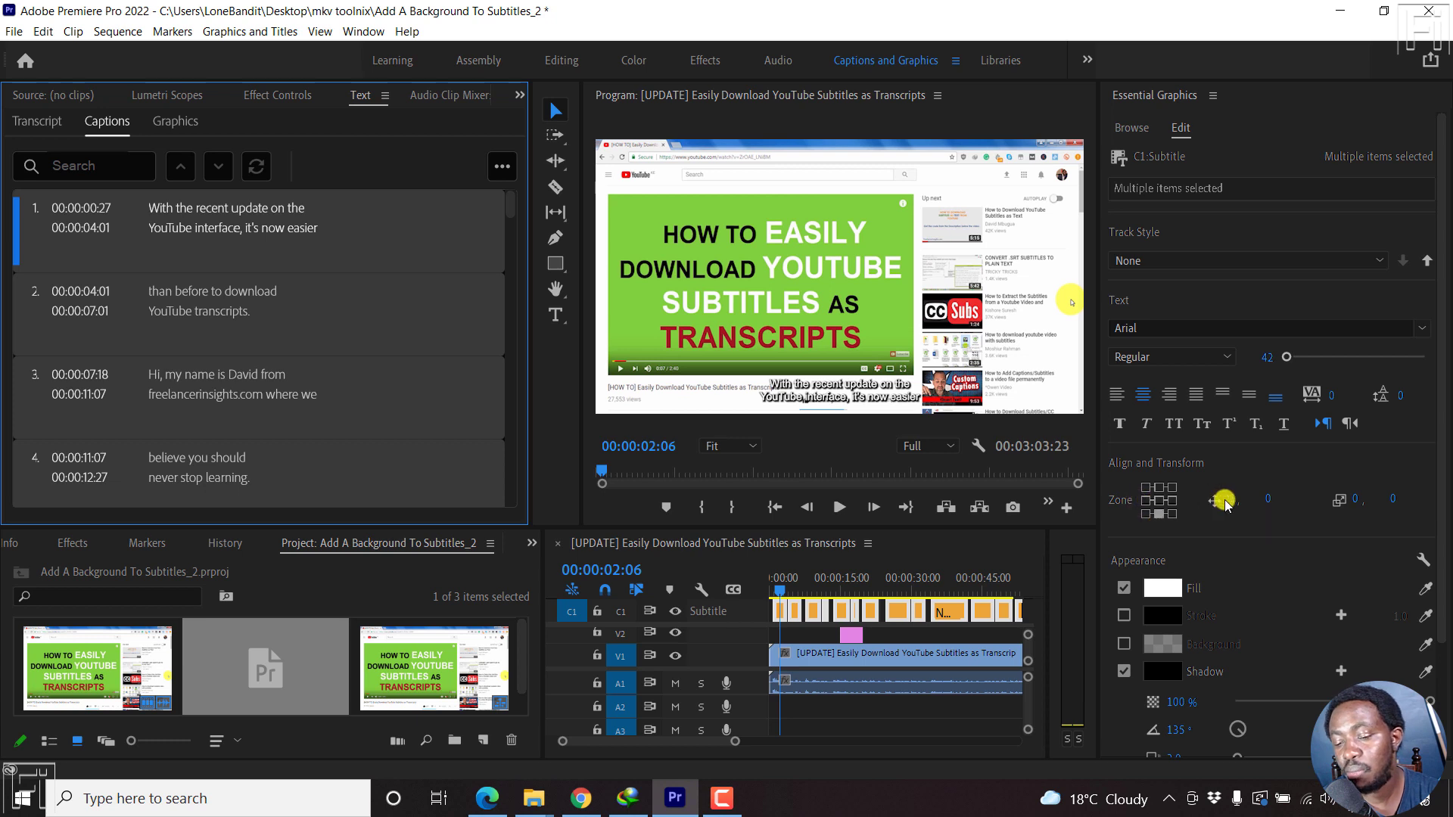
click(1148, 514)
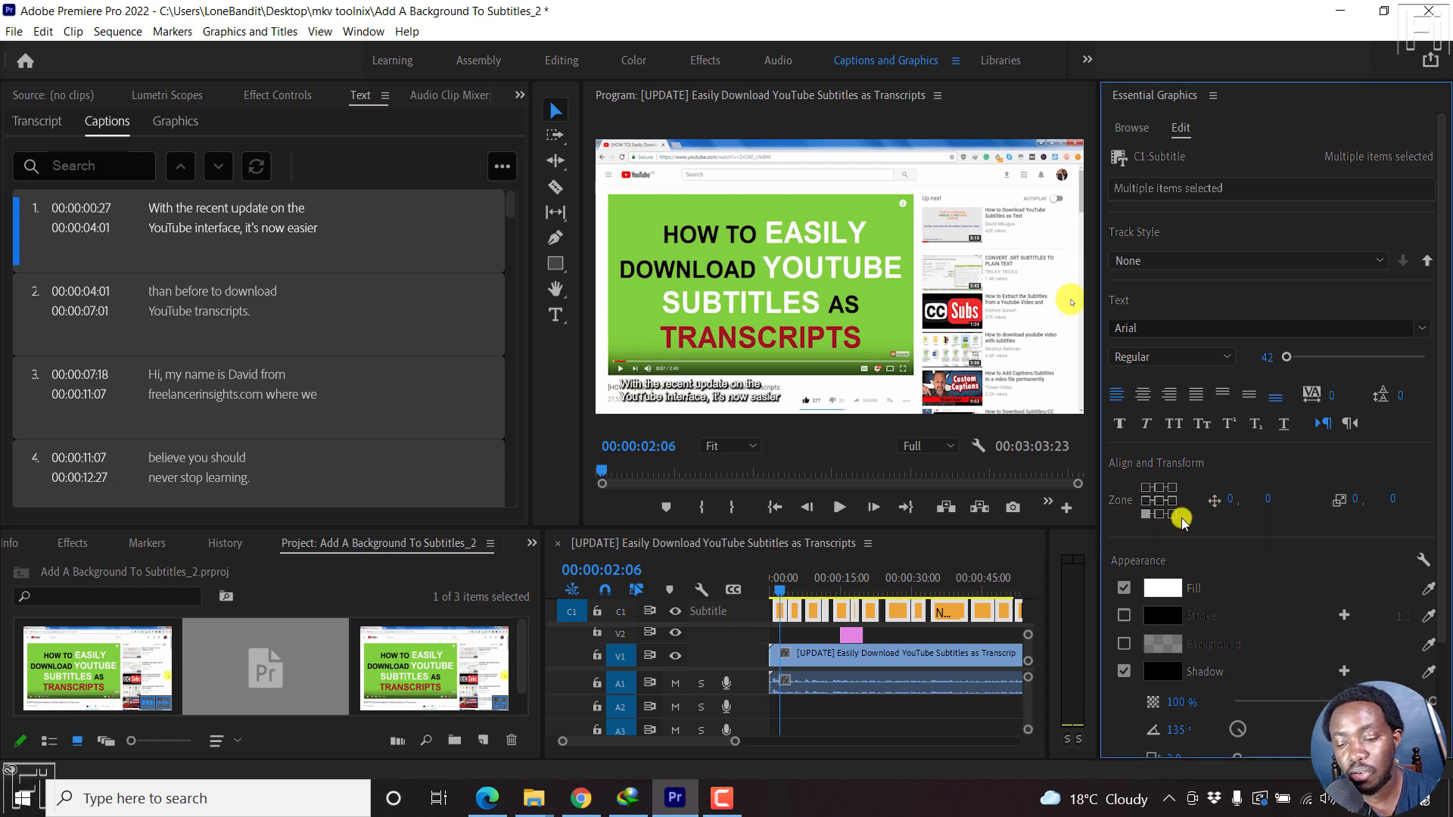
click(1172, 514)
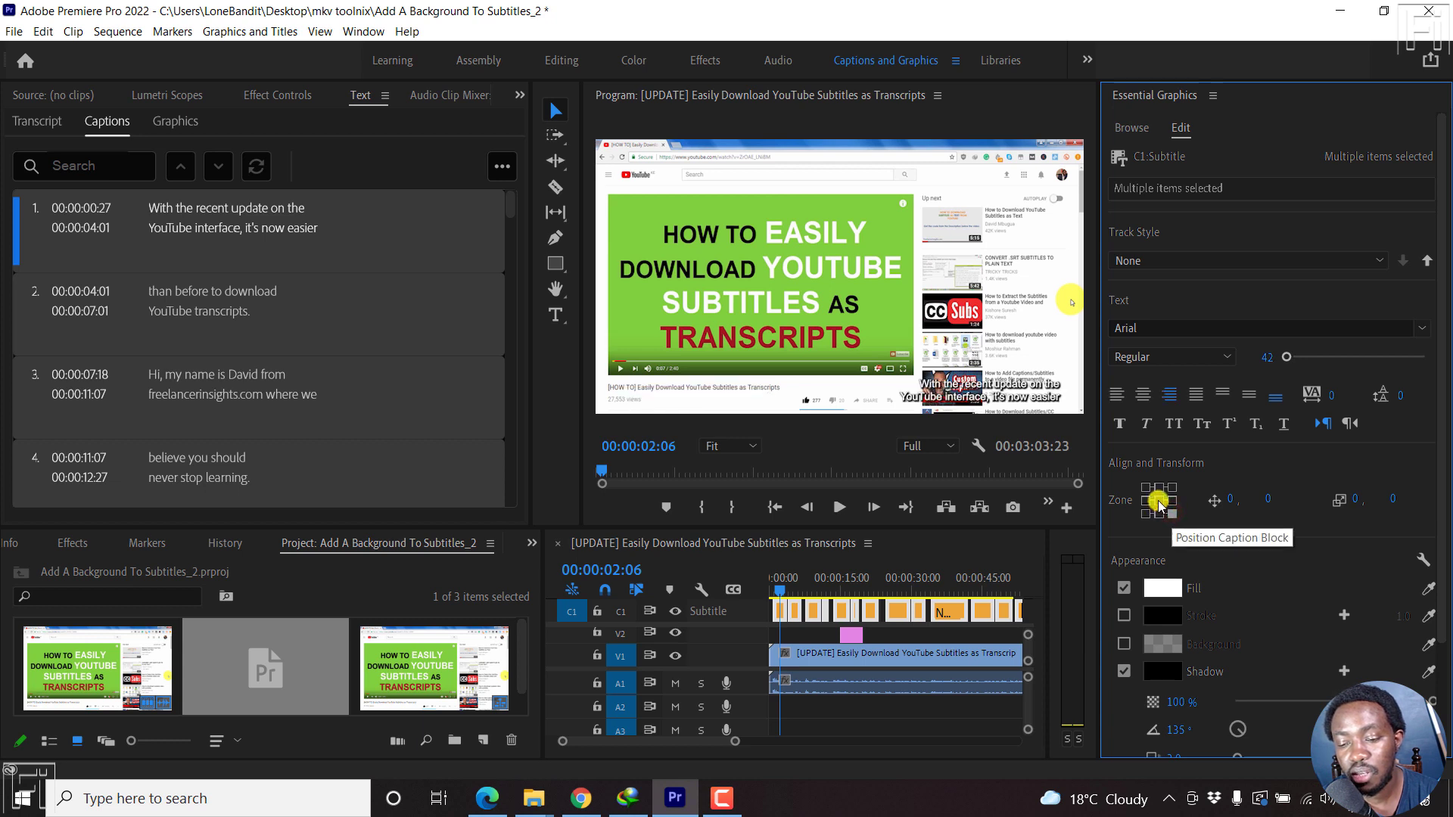
click(1159, 500)
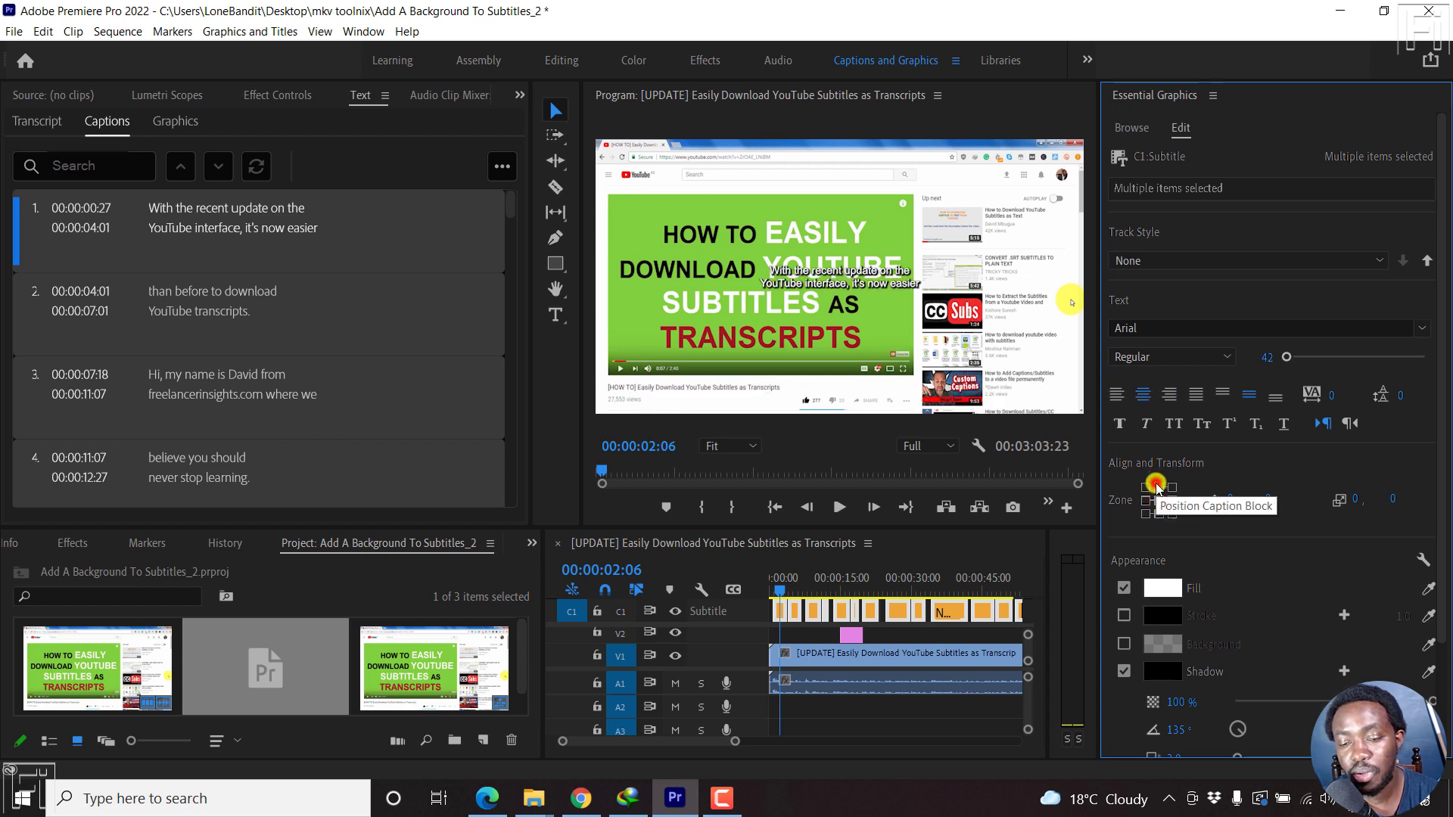
click(1157, 487)
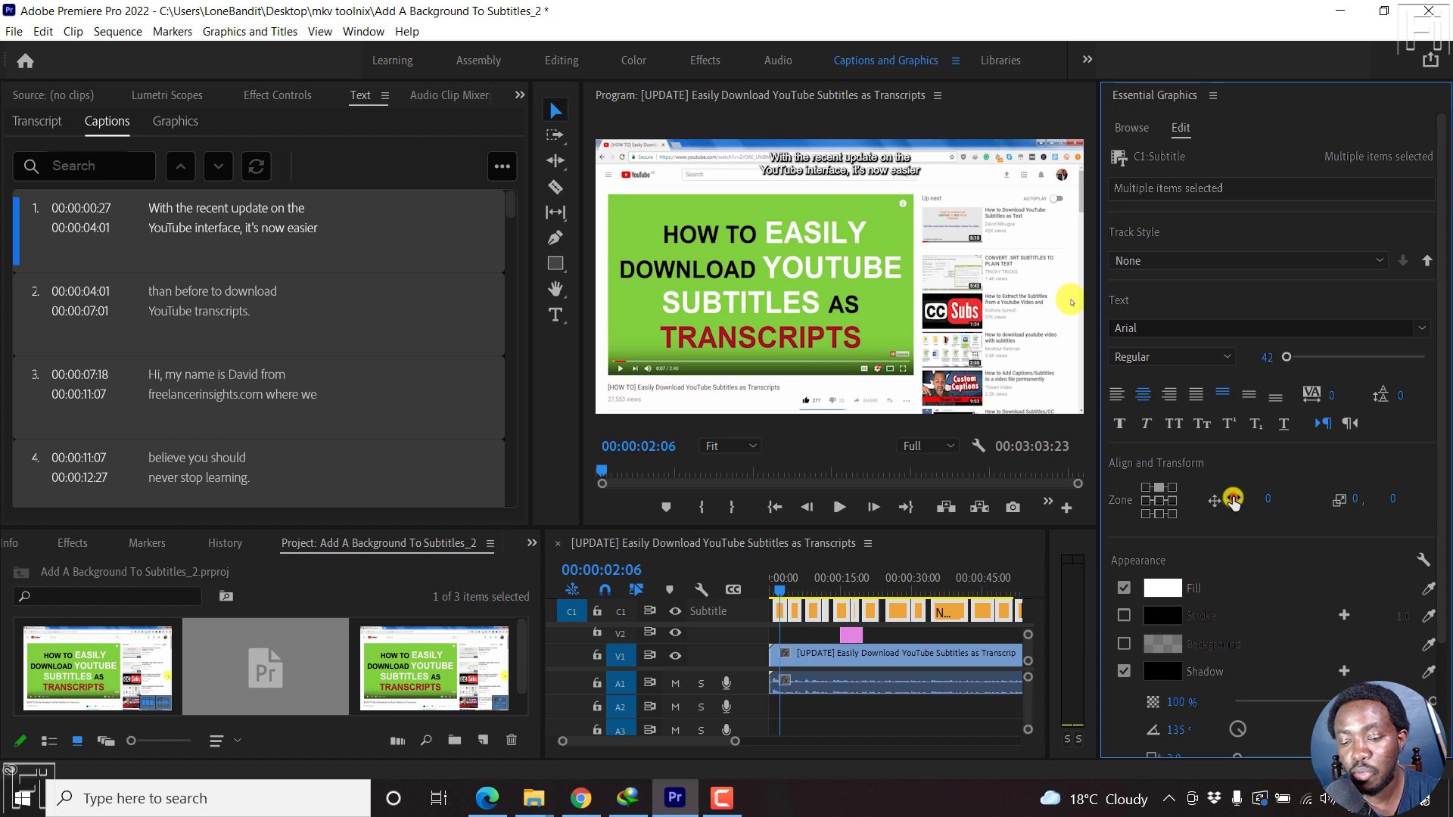
Offset the caption position to 62 horizontal and 16 vertical.
drag(1232, 500, 1275, 505)
click(1265, 503)
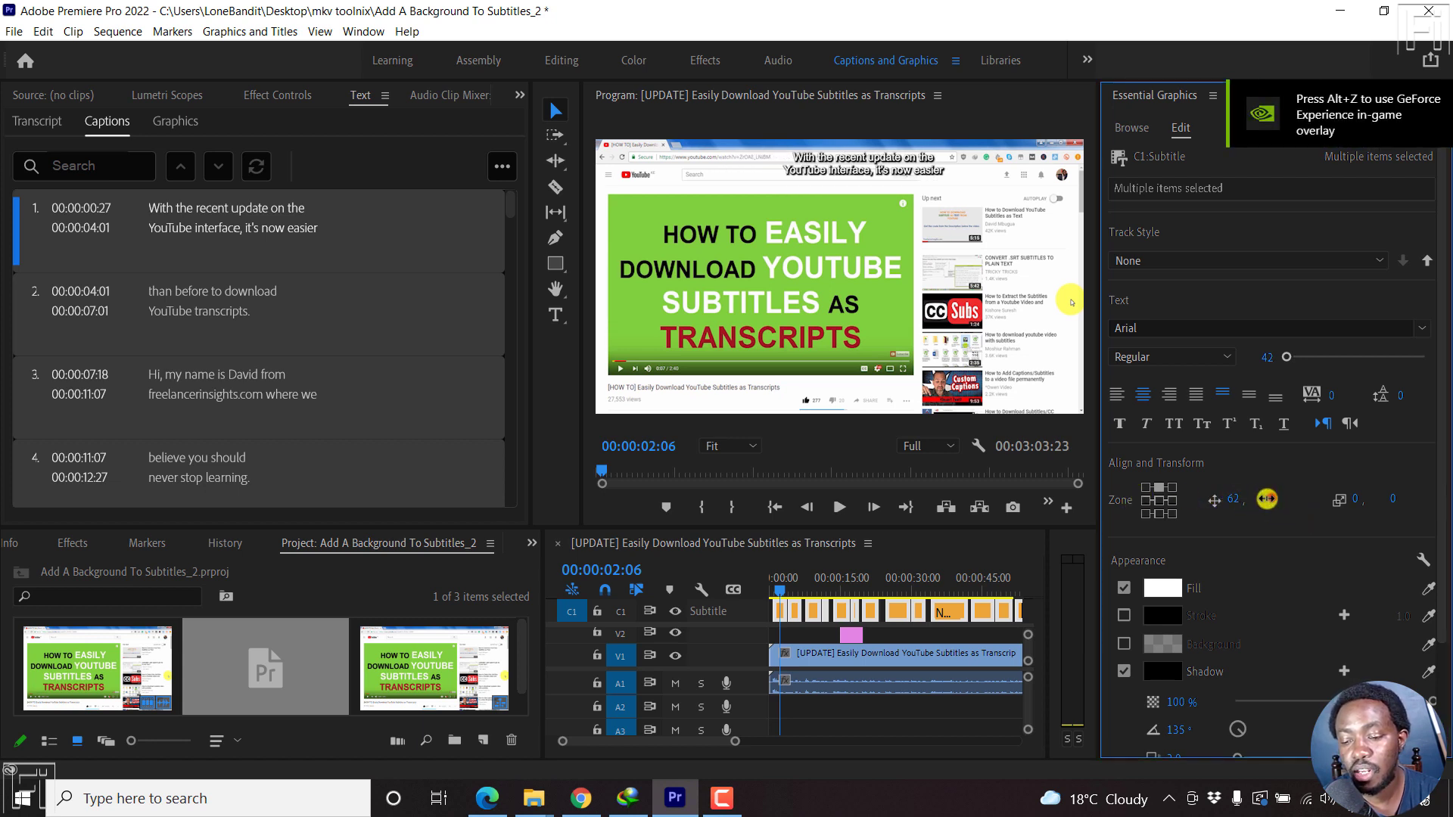
drag(1293, 503, 1299, 507)
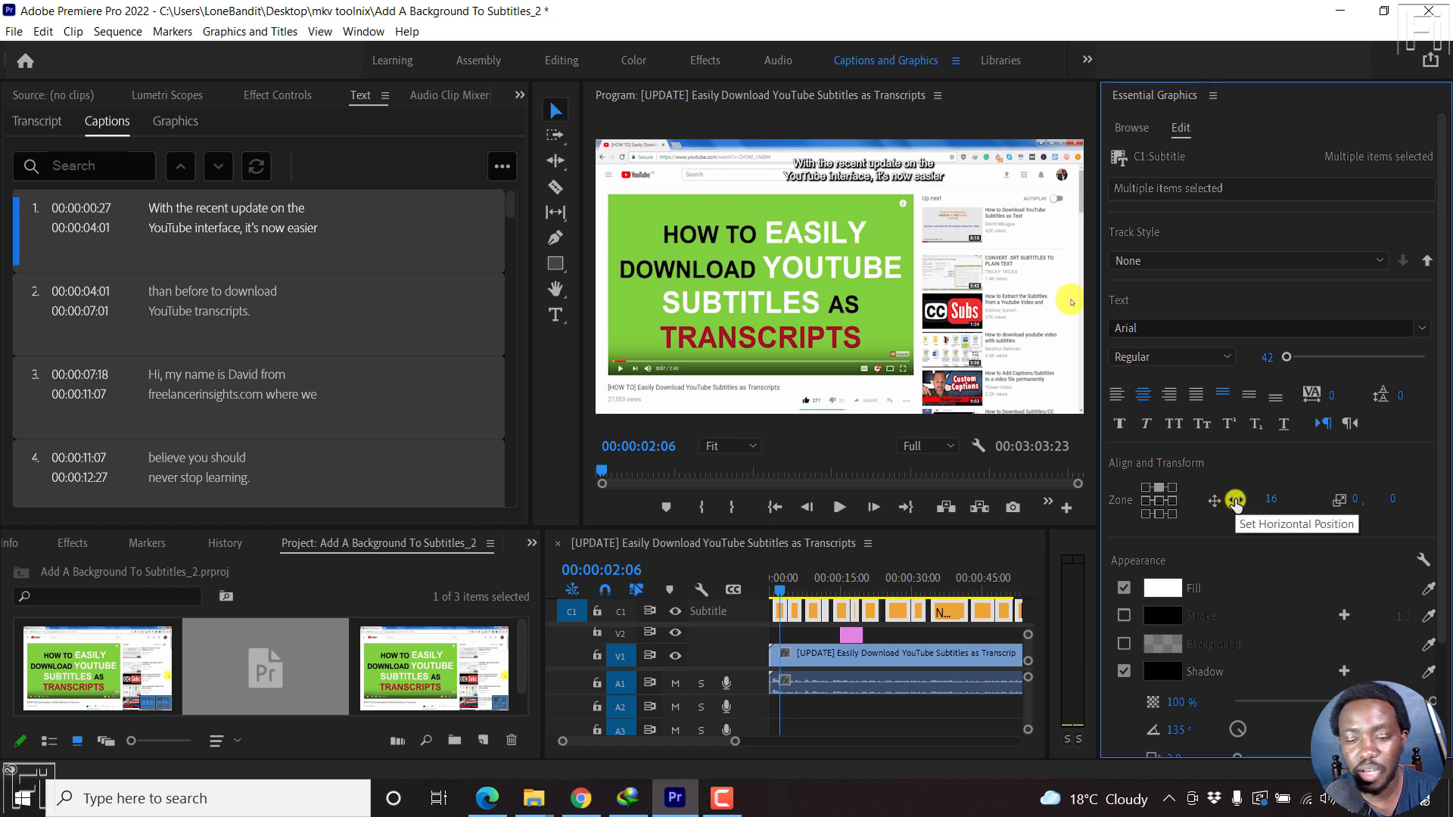
click(1159, 515)
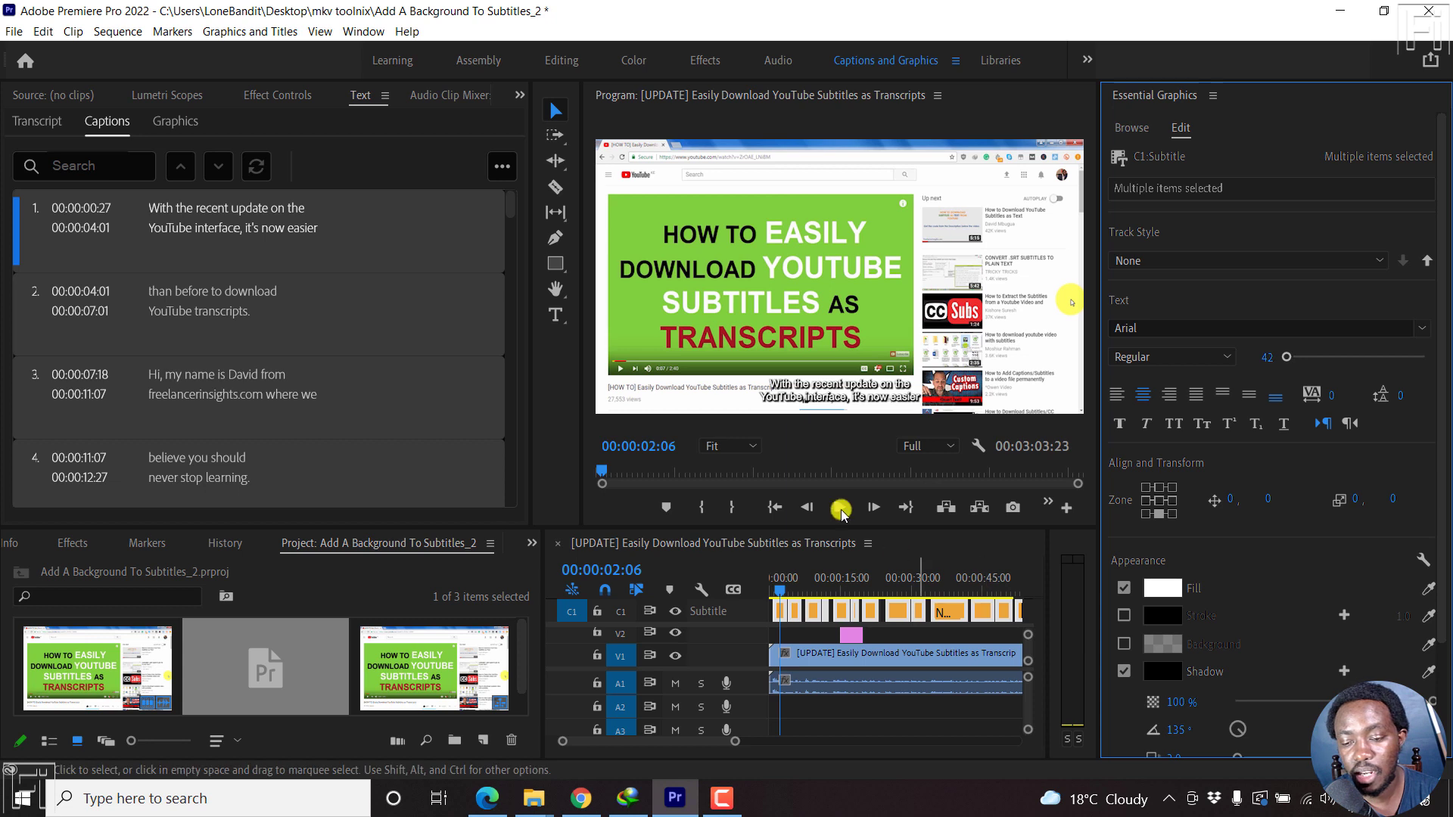
click(1156, 489)
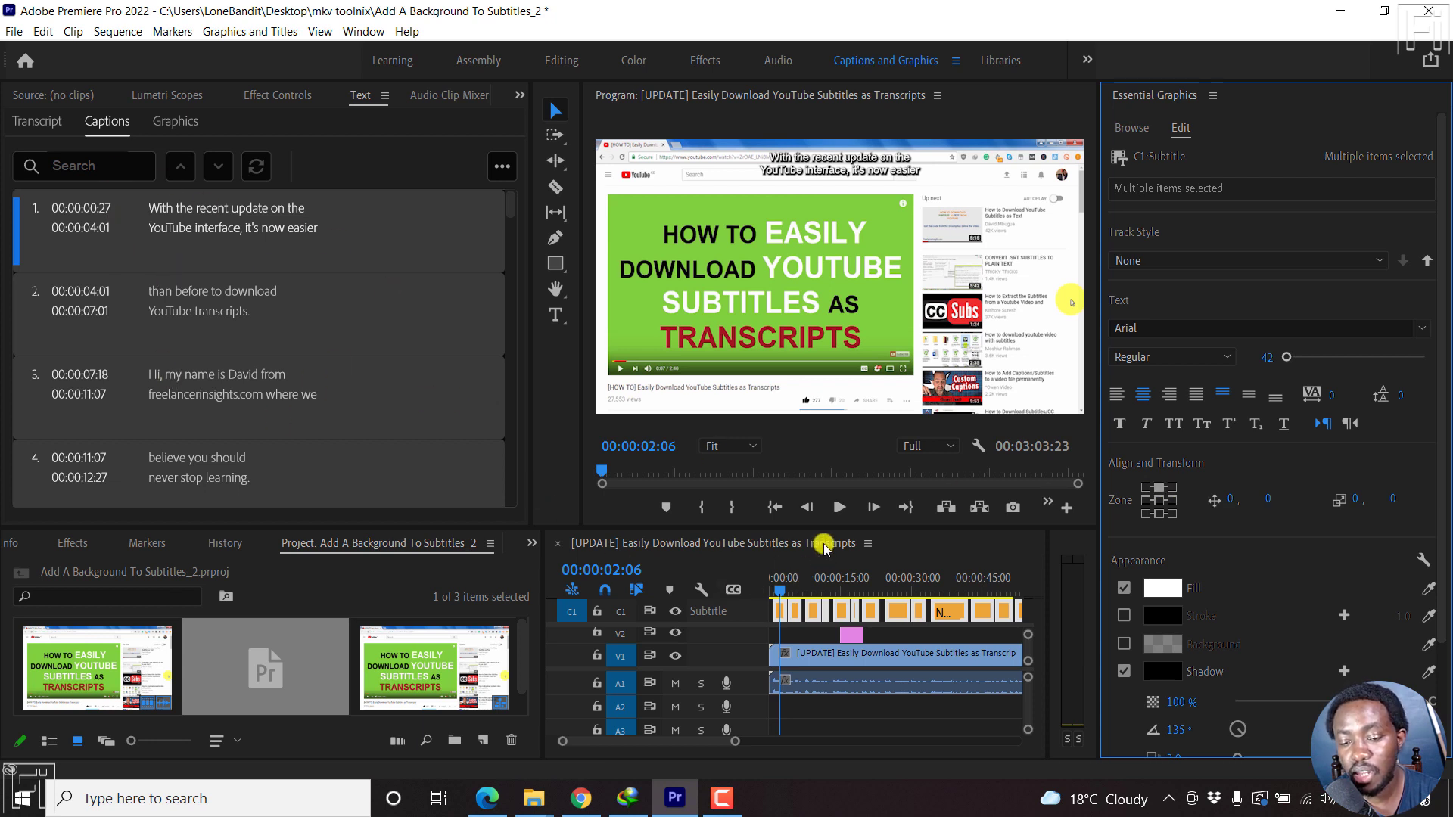
drag(795, 589, 814, 588)
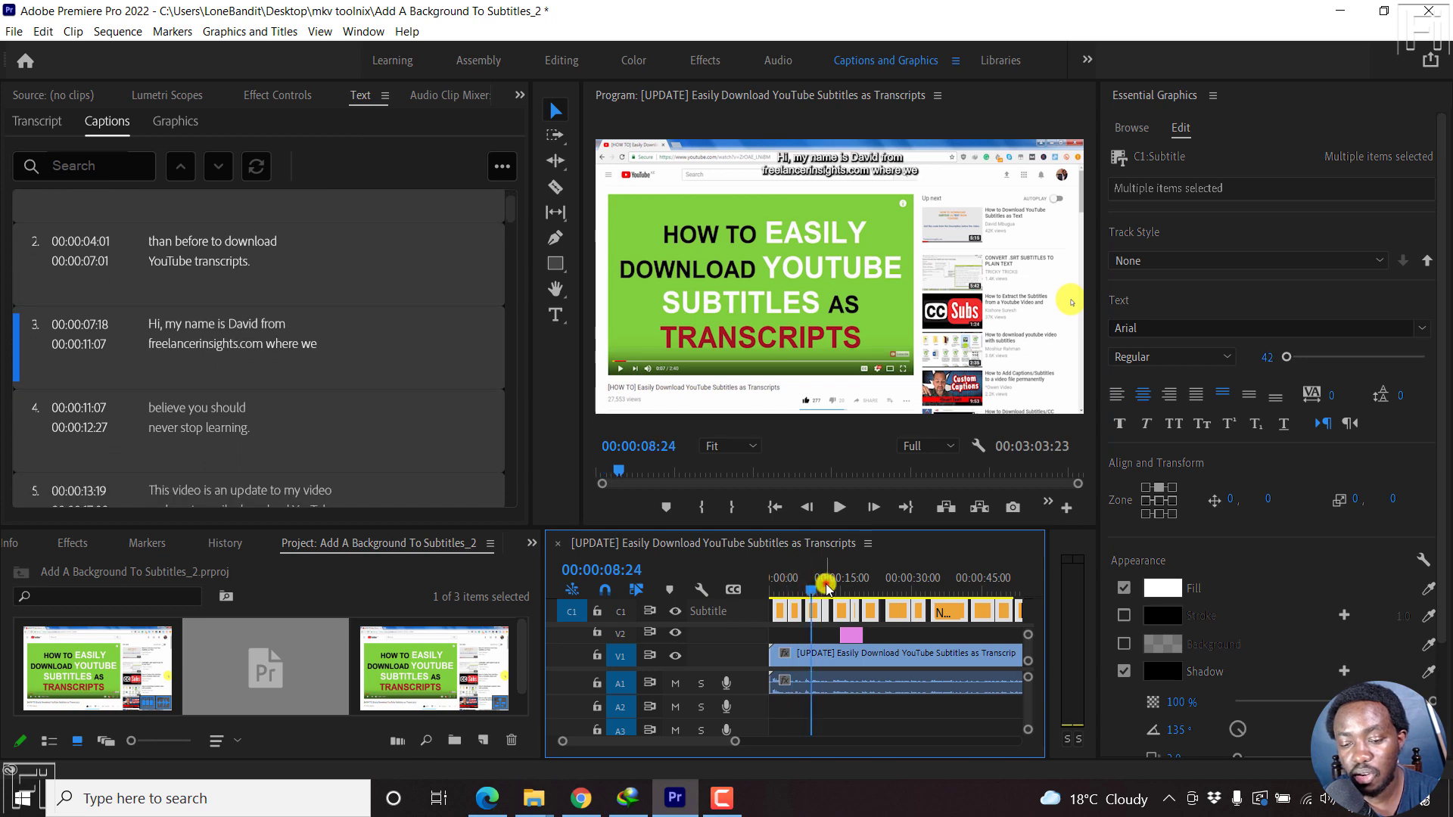
click(826, 588)
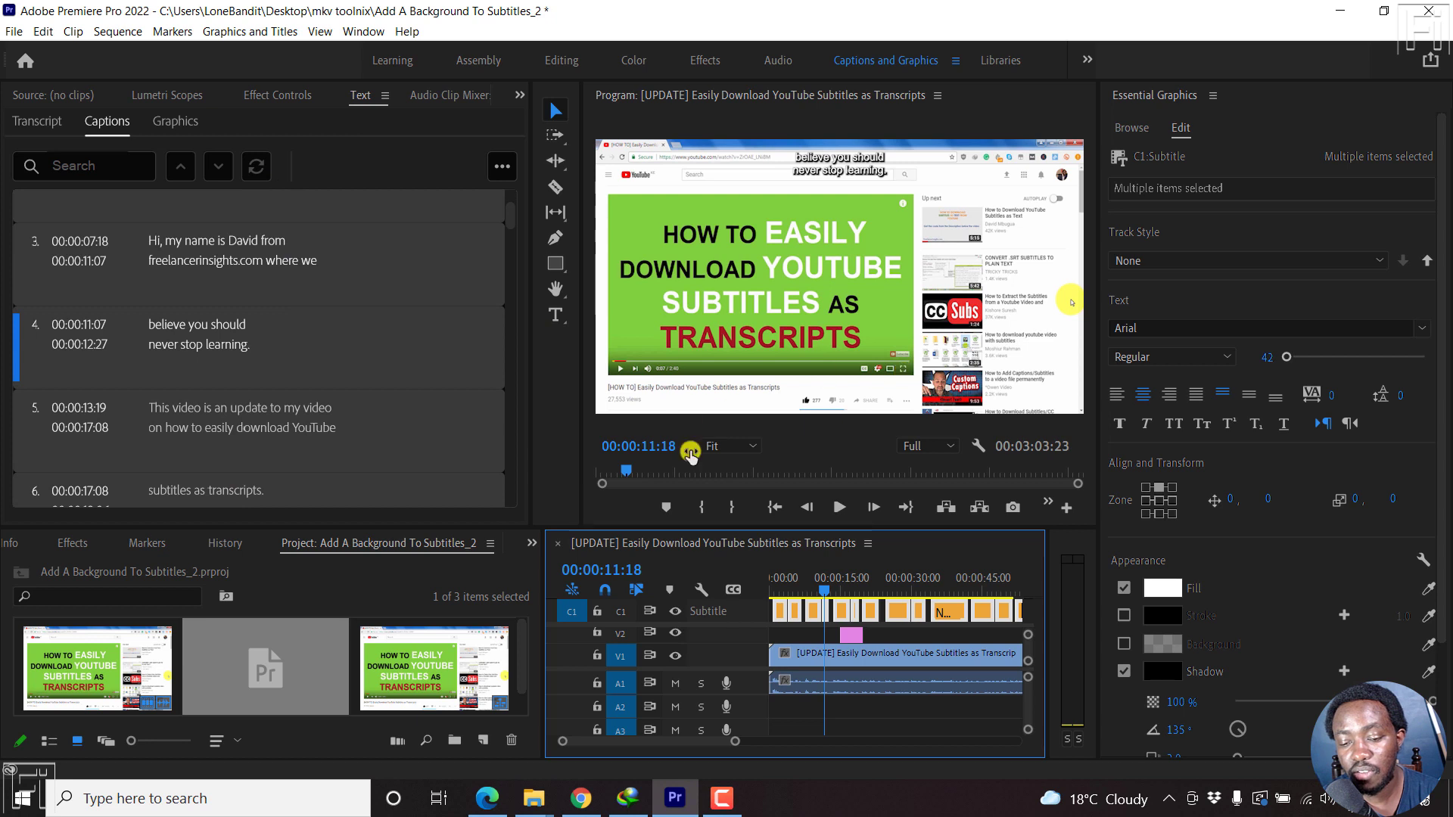
click(1159, 515)
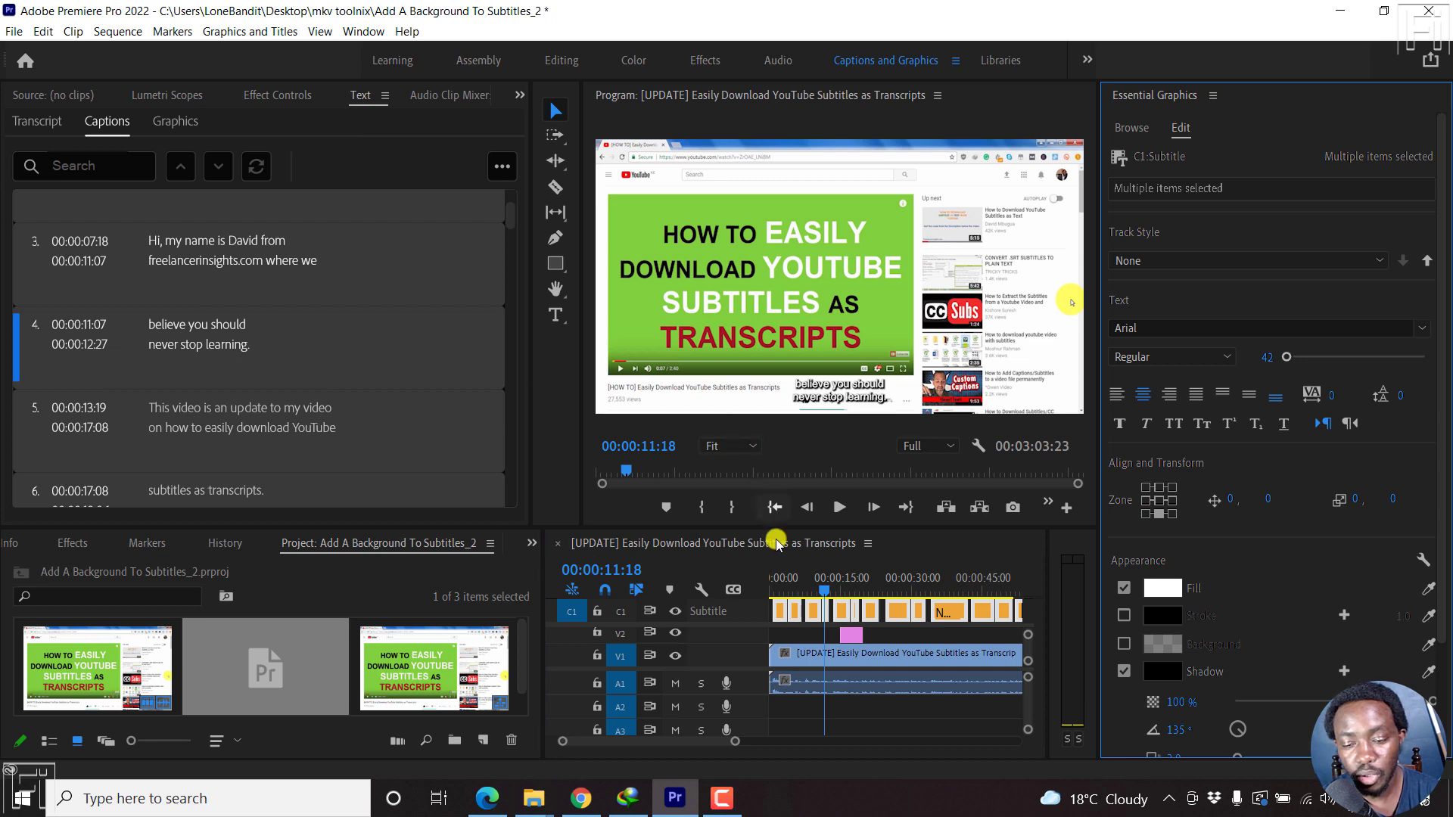
Deselect captions, zoom the timeline in and scrub to the fifth caption near the lower third.
click(815, 634)
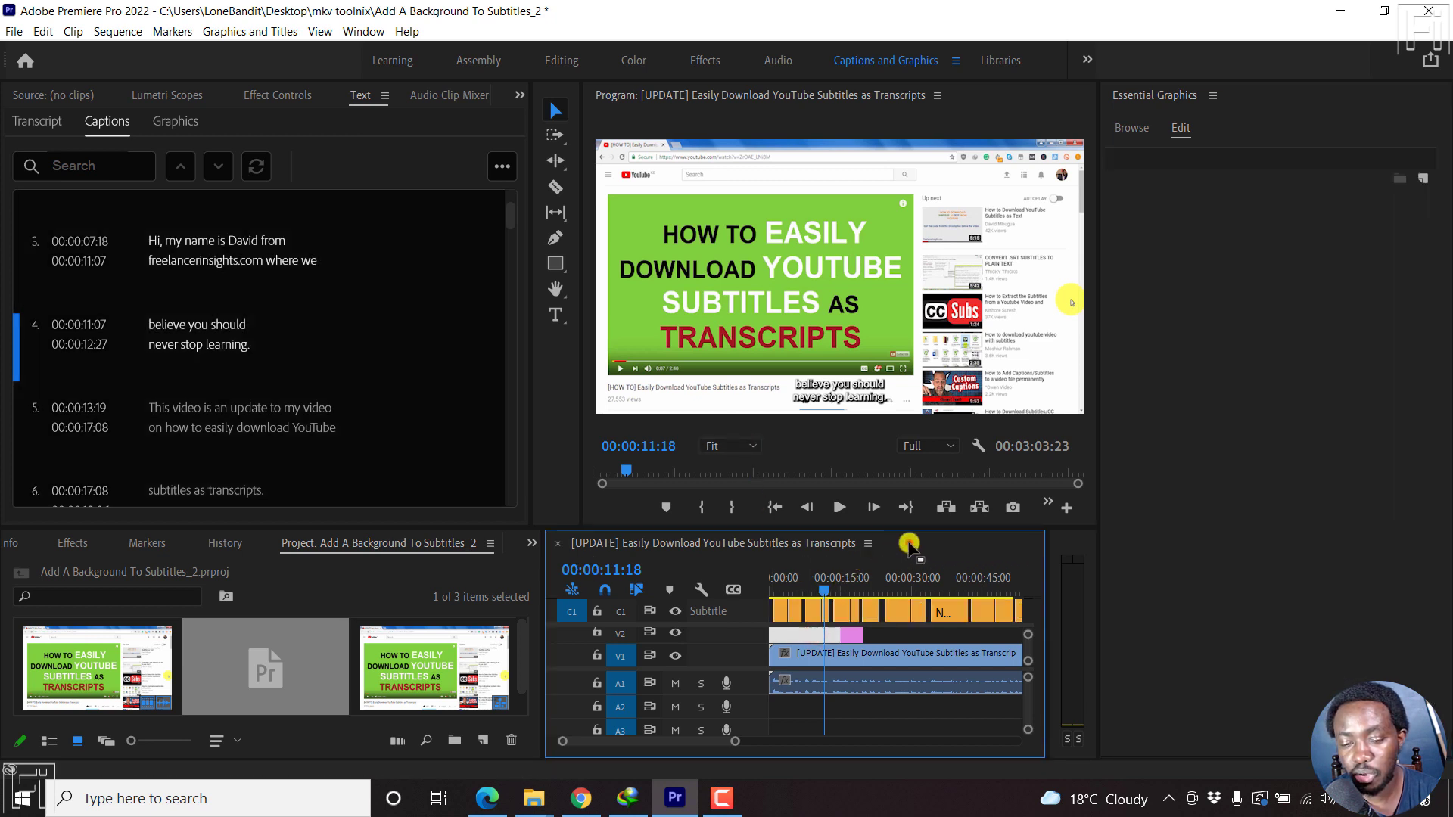
key(equal)
key(equal)
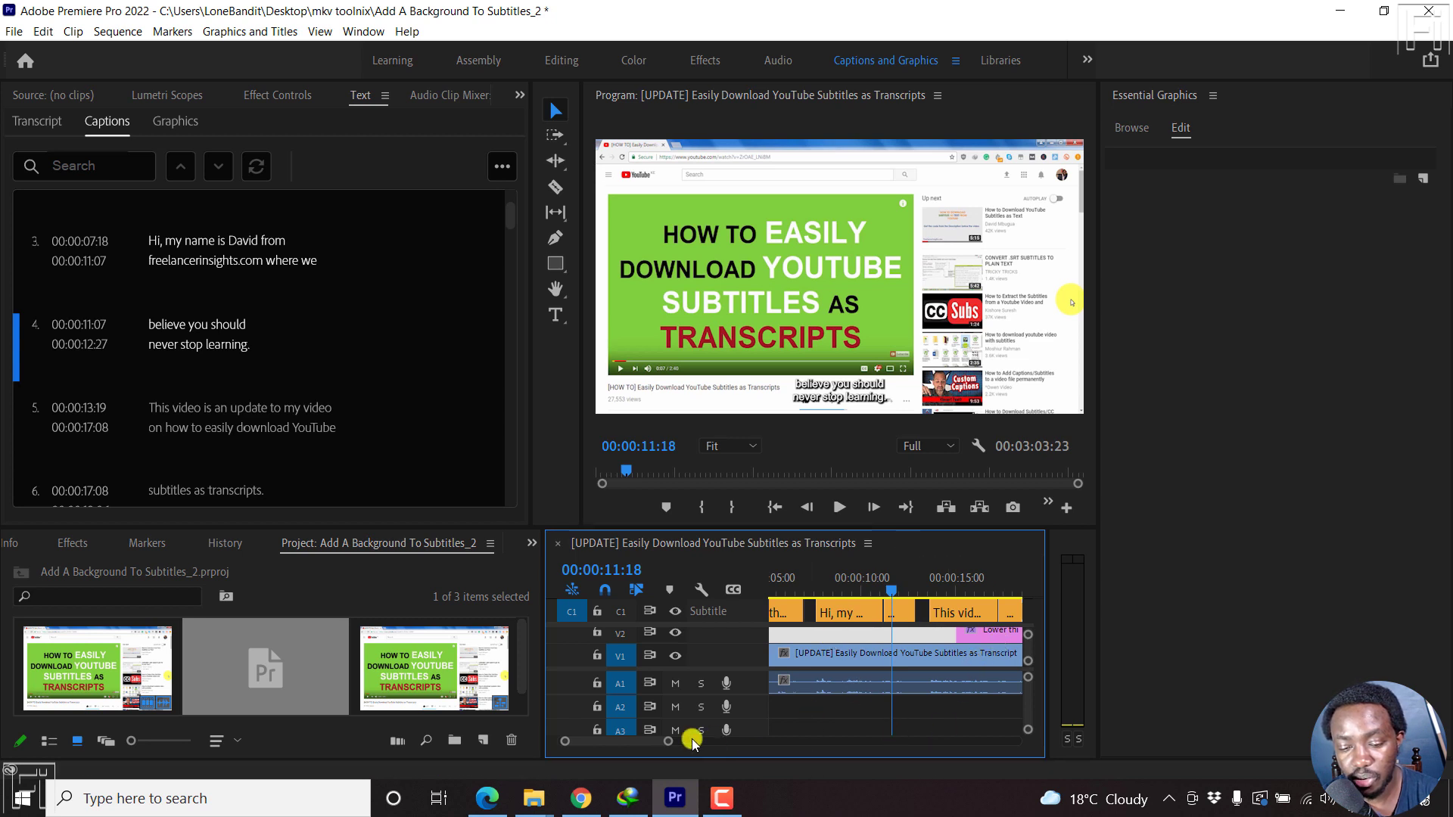
drag(667, 745, 634, 742)
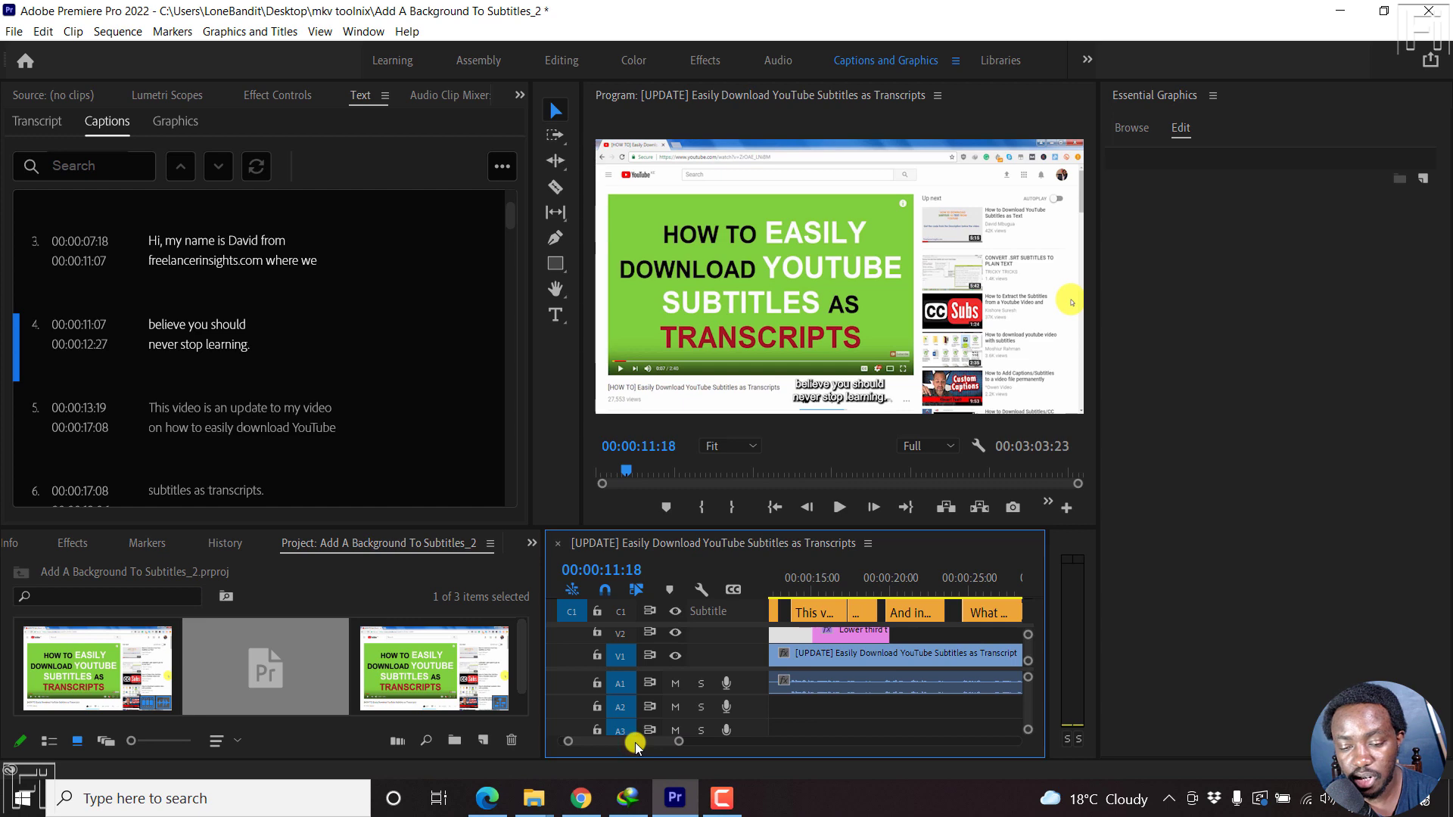
click(808, 587)
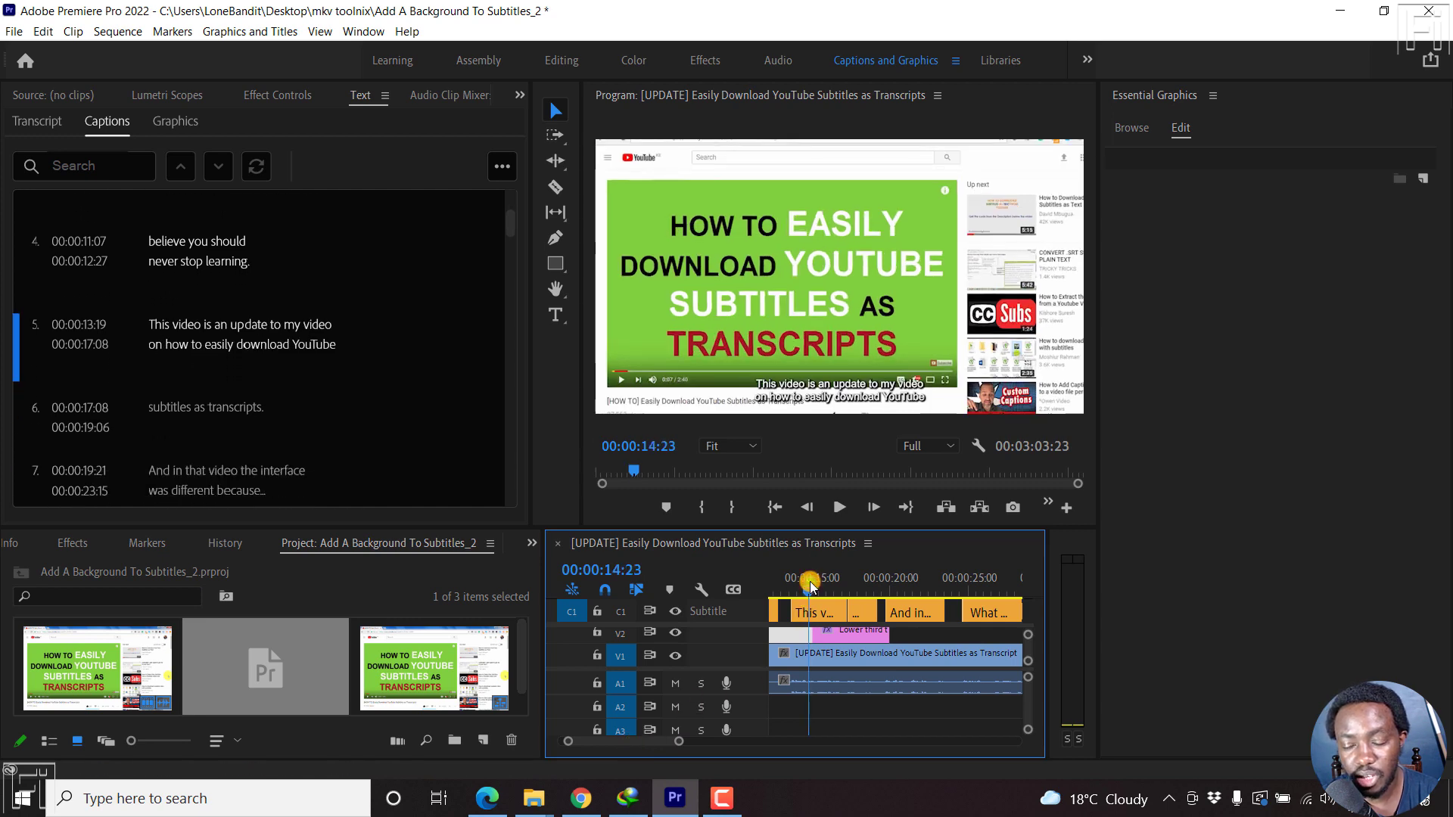
drag(810, 583, 816, 589)
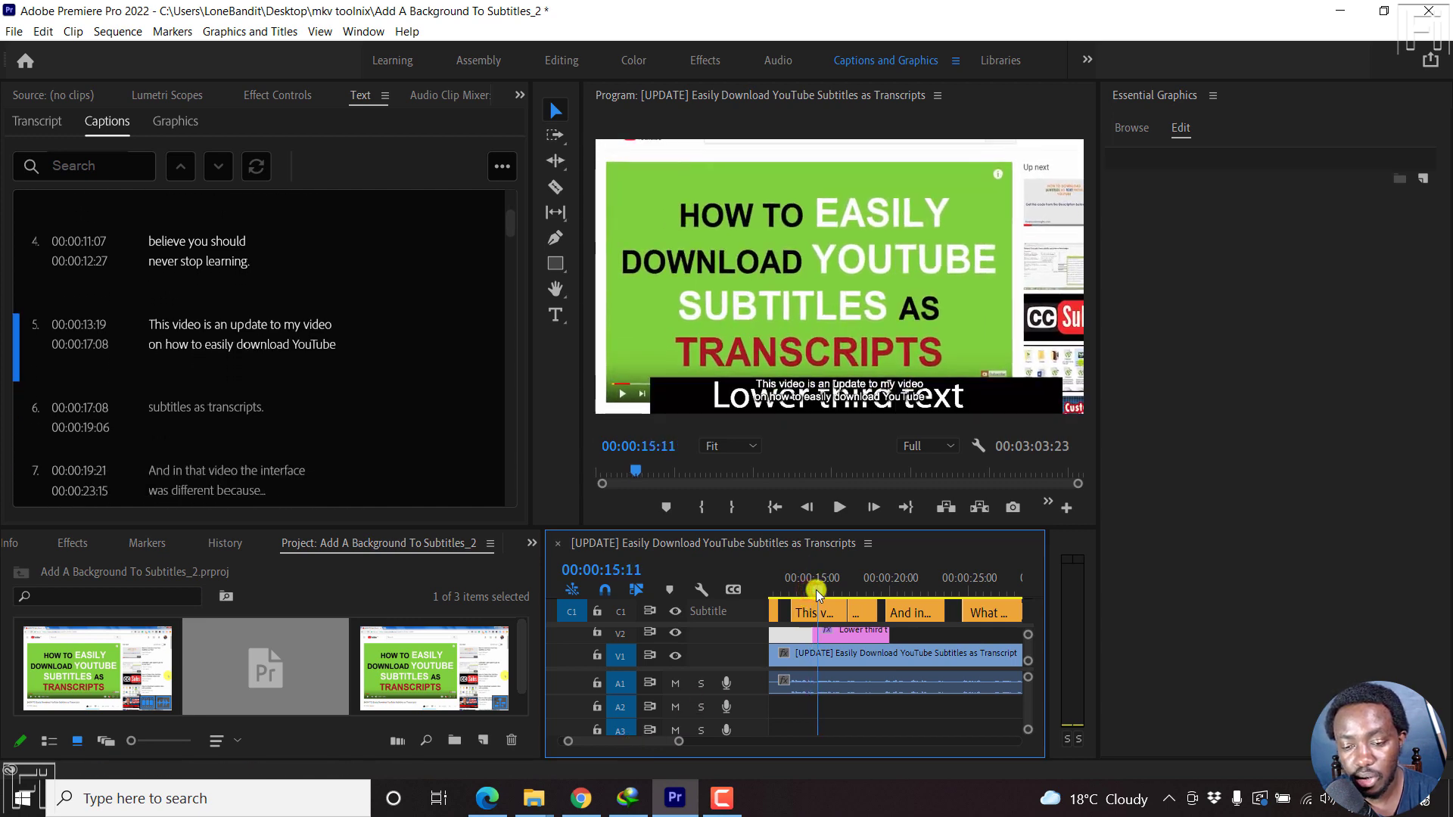
Select the lower-third clip and step frames to find its start at 00:00:15:00.
click(840, 635)
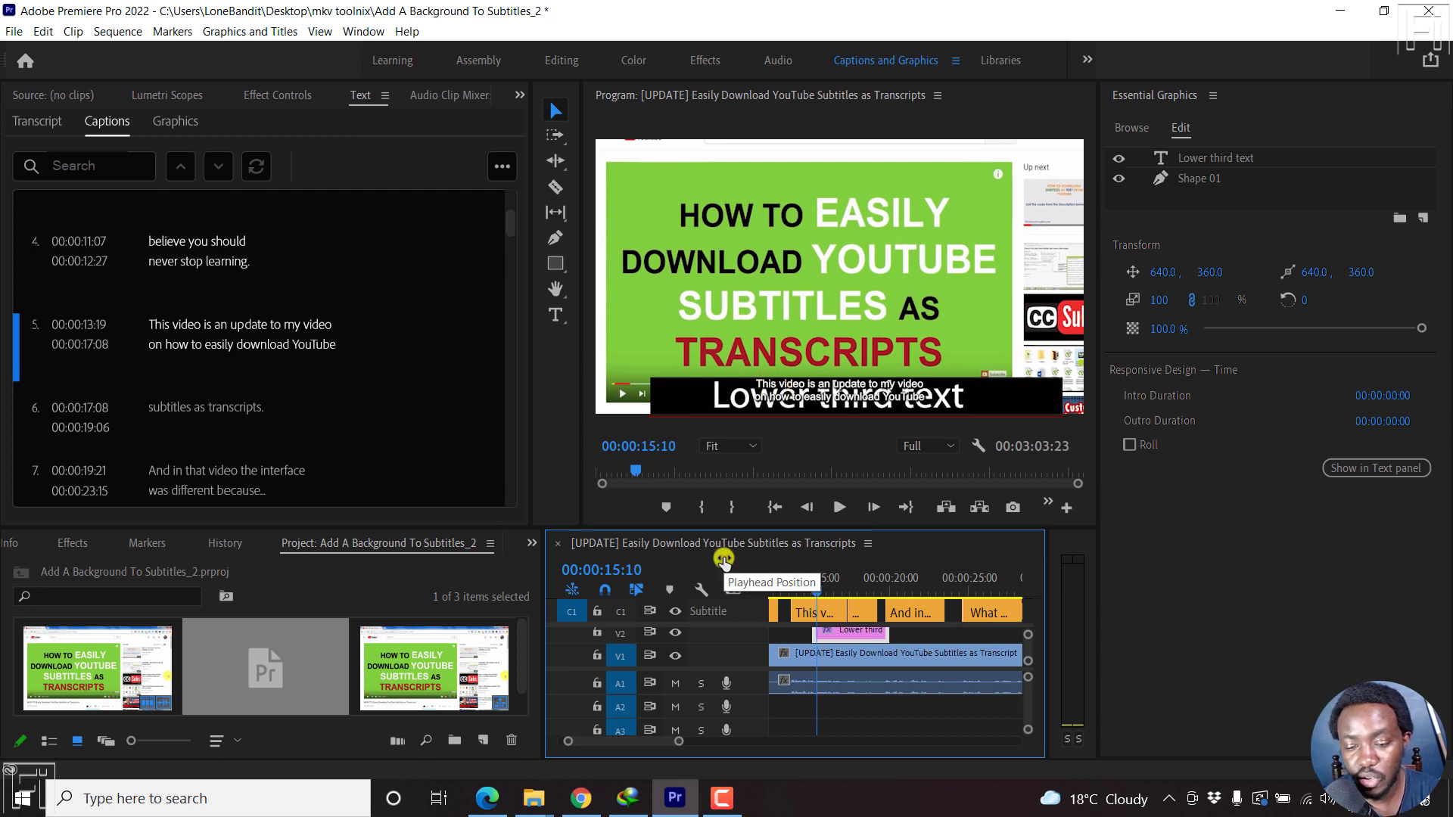
key(Left)
key(Left)
key(Left)
key(Left)
key(Left)
key(Left)
key(Left)
key(Left)
key(Left)
key(Left)
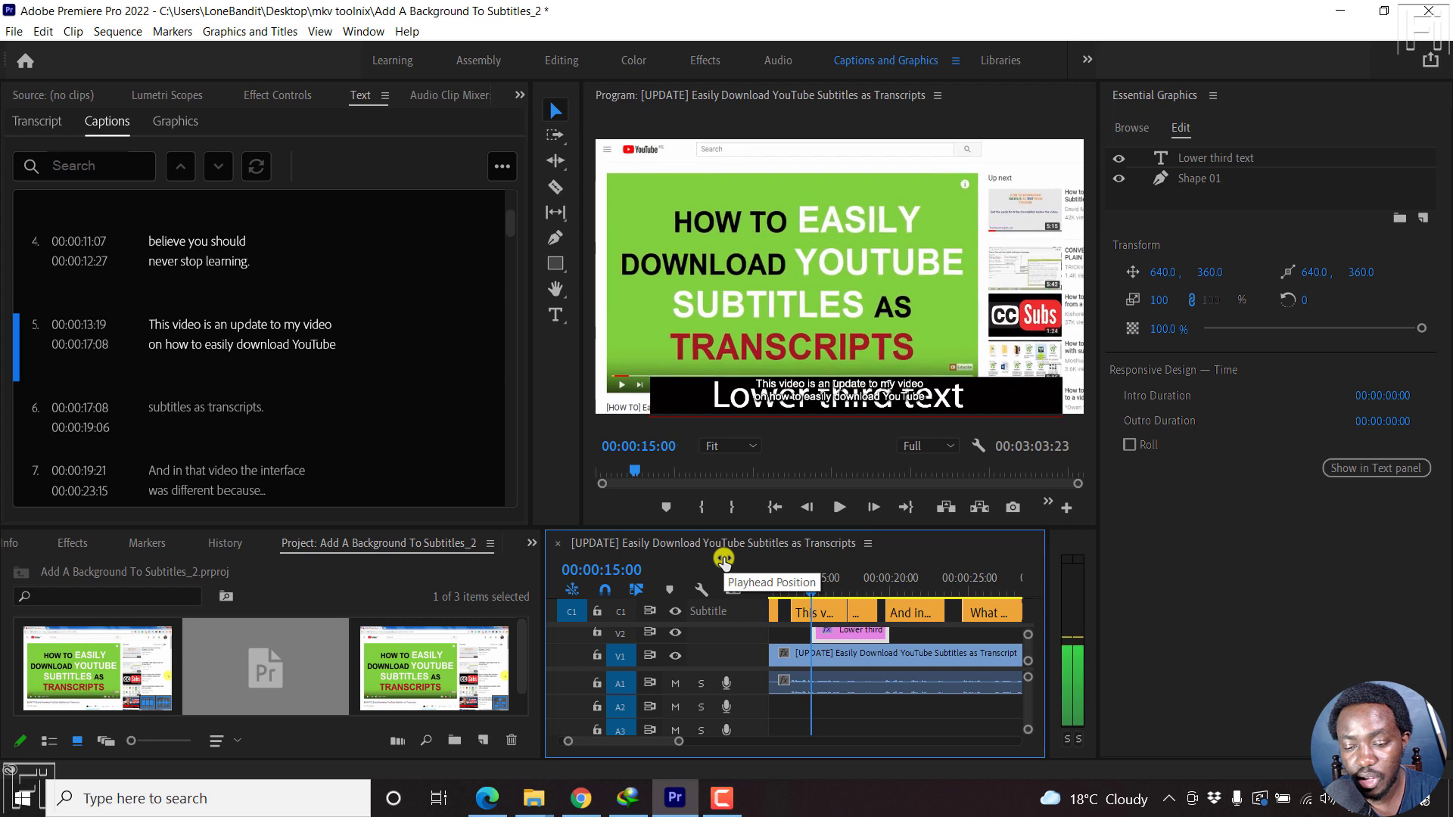
key(Left)
key(Right)
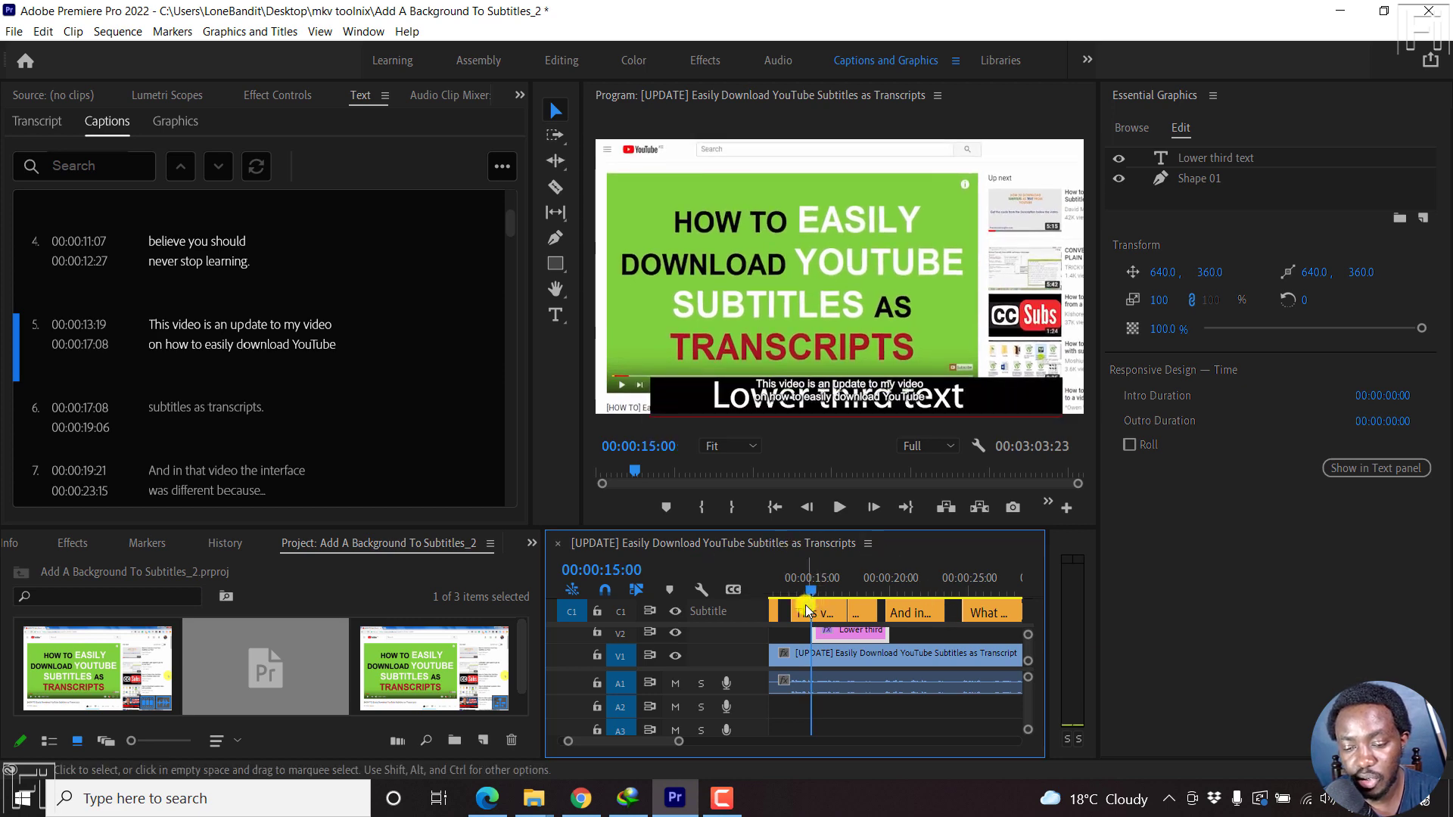
Select caption clip 5 and snap it to the top-centre zone.
click(832, 618)
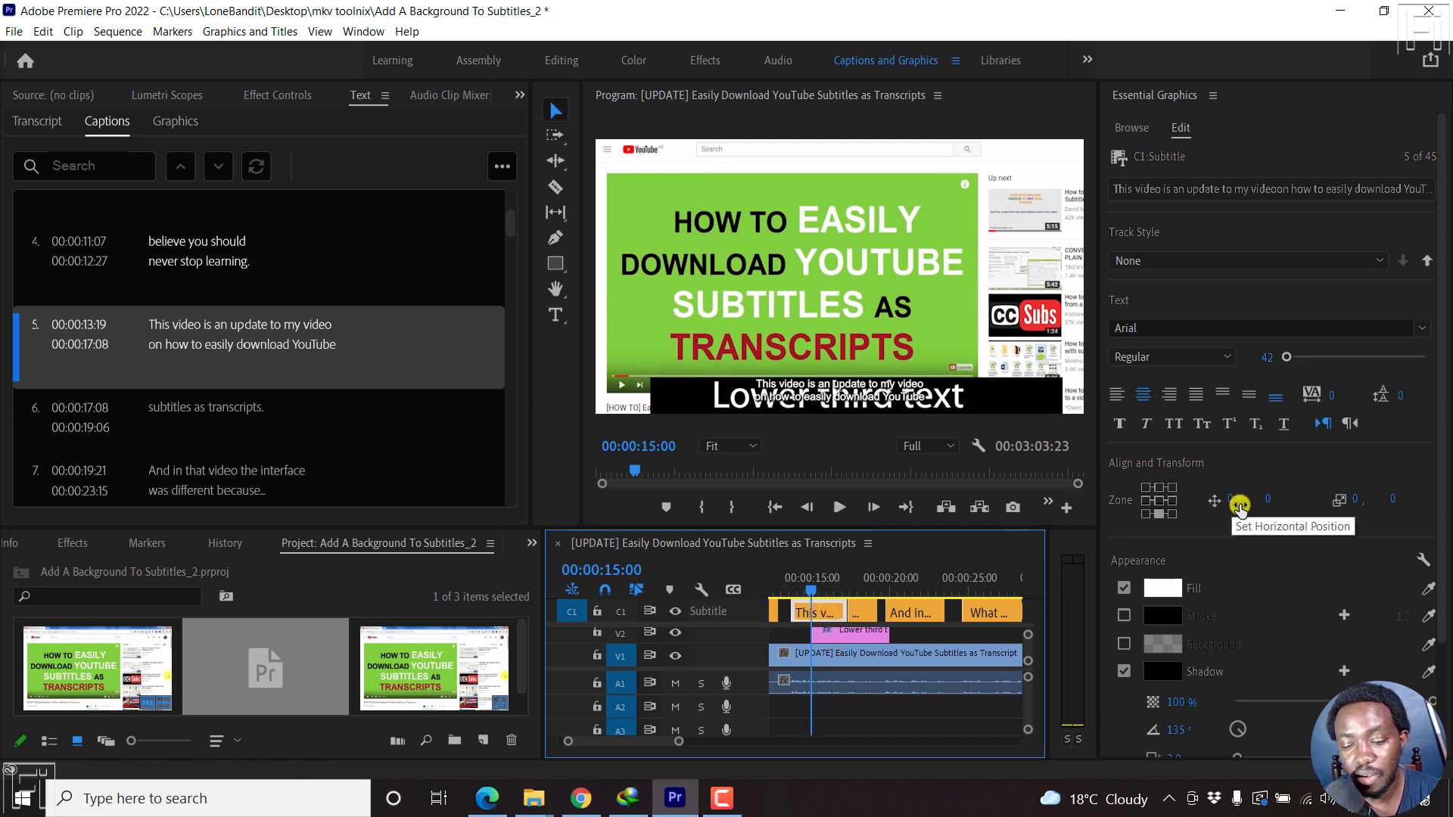
mouse_move(1232, 503)
mouse_down()
mouse_move(1300, 497)
mouse_move(1210, 511)
mouse_up()
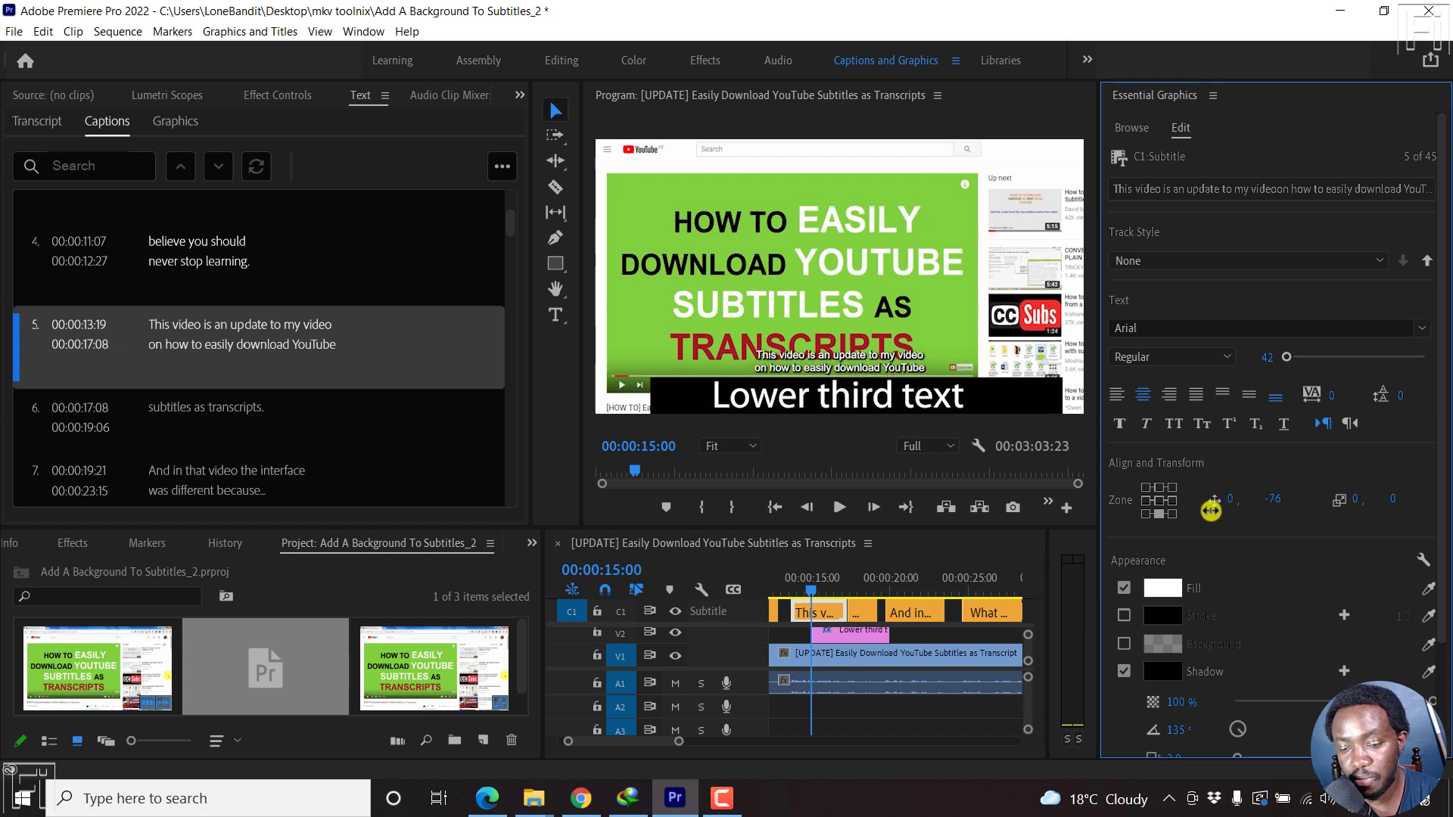
click(1160, 487)
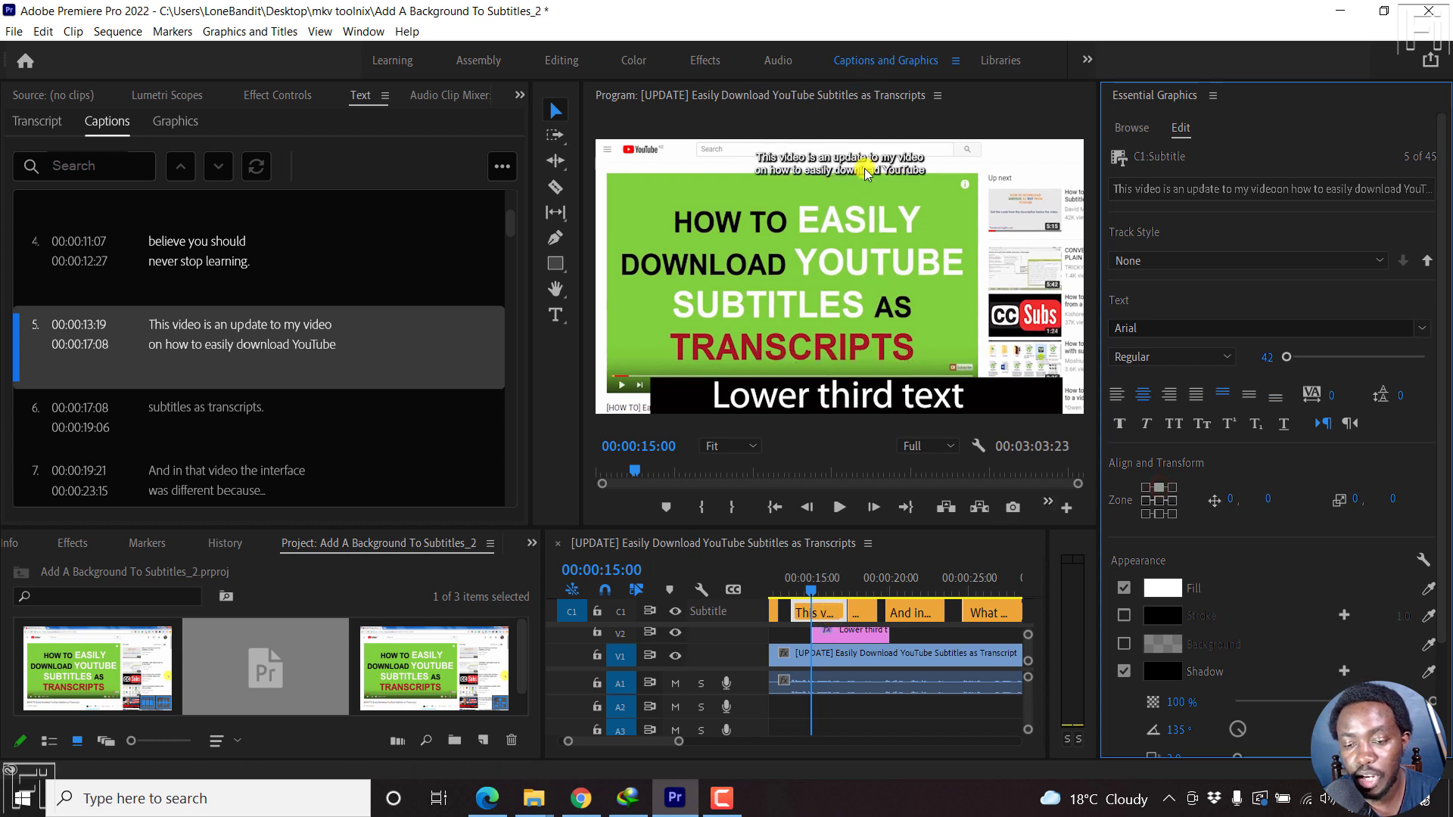
Move captions 6 and 7 to the top-centre zone, then preview later frames for clashes.
click(819, 590)
drag(824, 592, 858, 593)
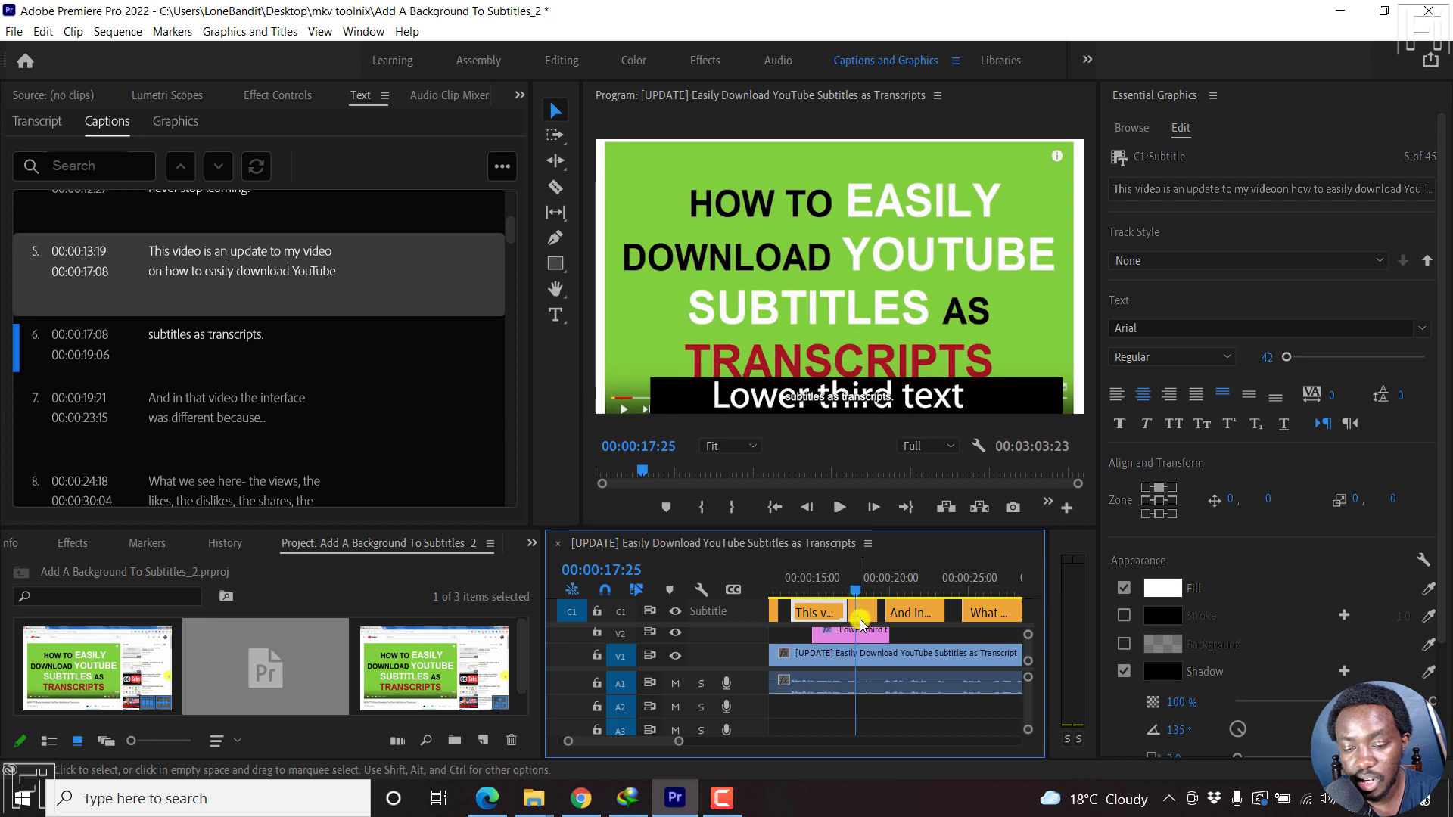
click(860, 611)
click(1159, 487)
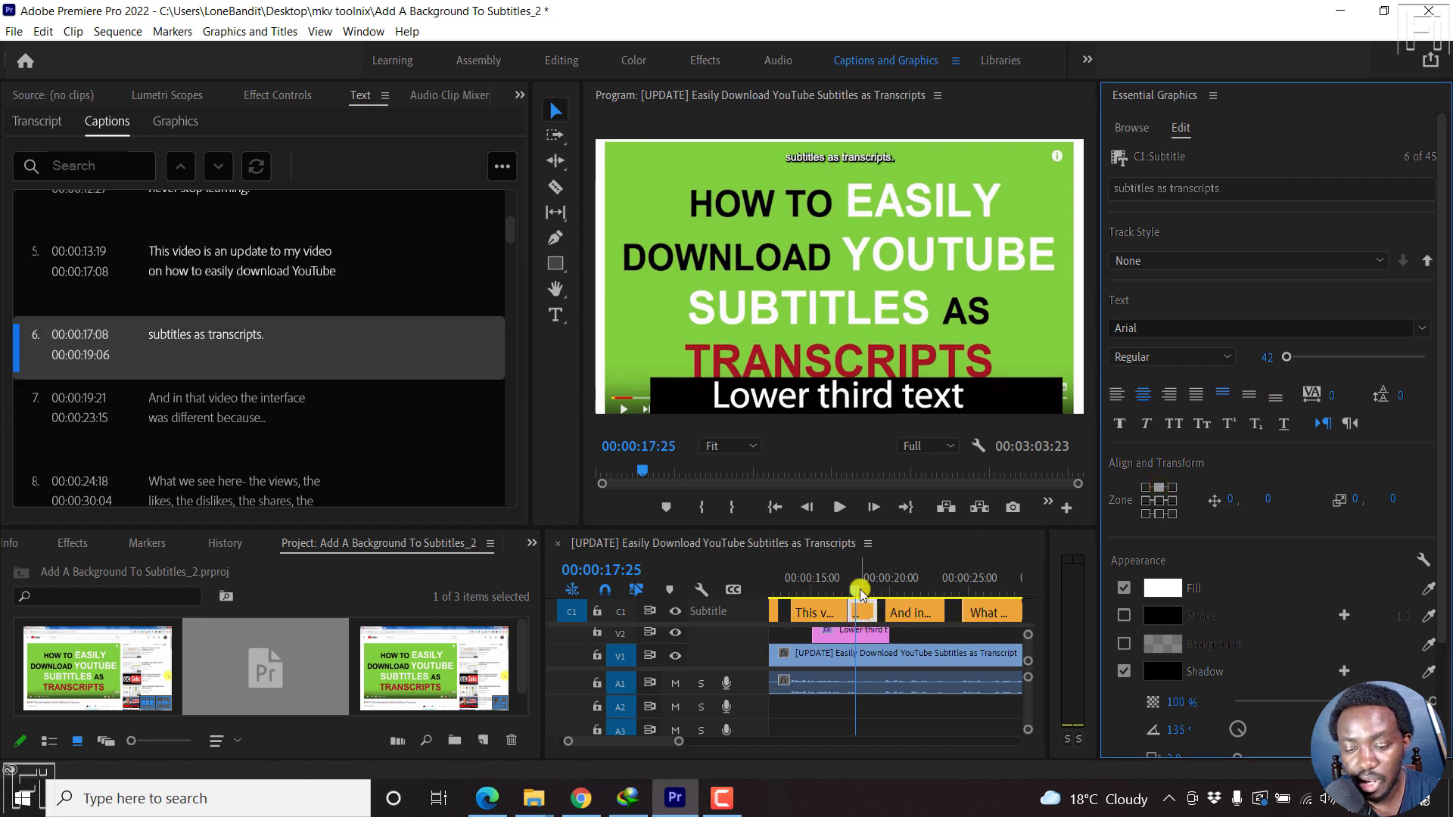
drag(854, 588, 885, 588)
click(900, 615)
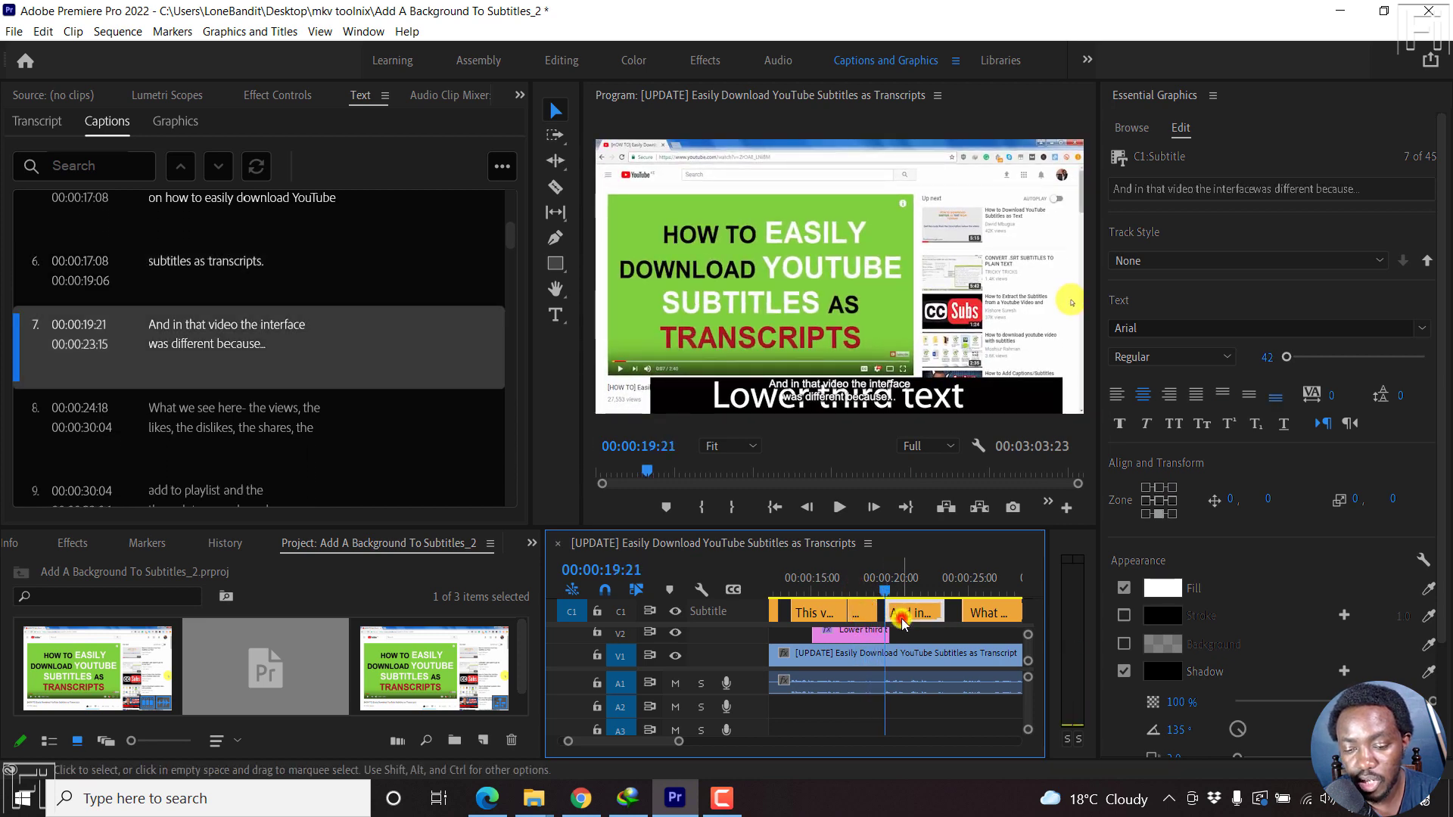
click(1156, 487)
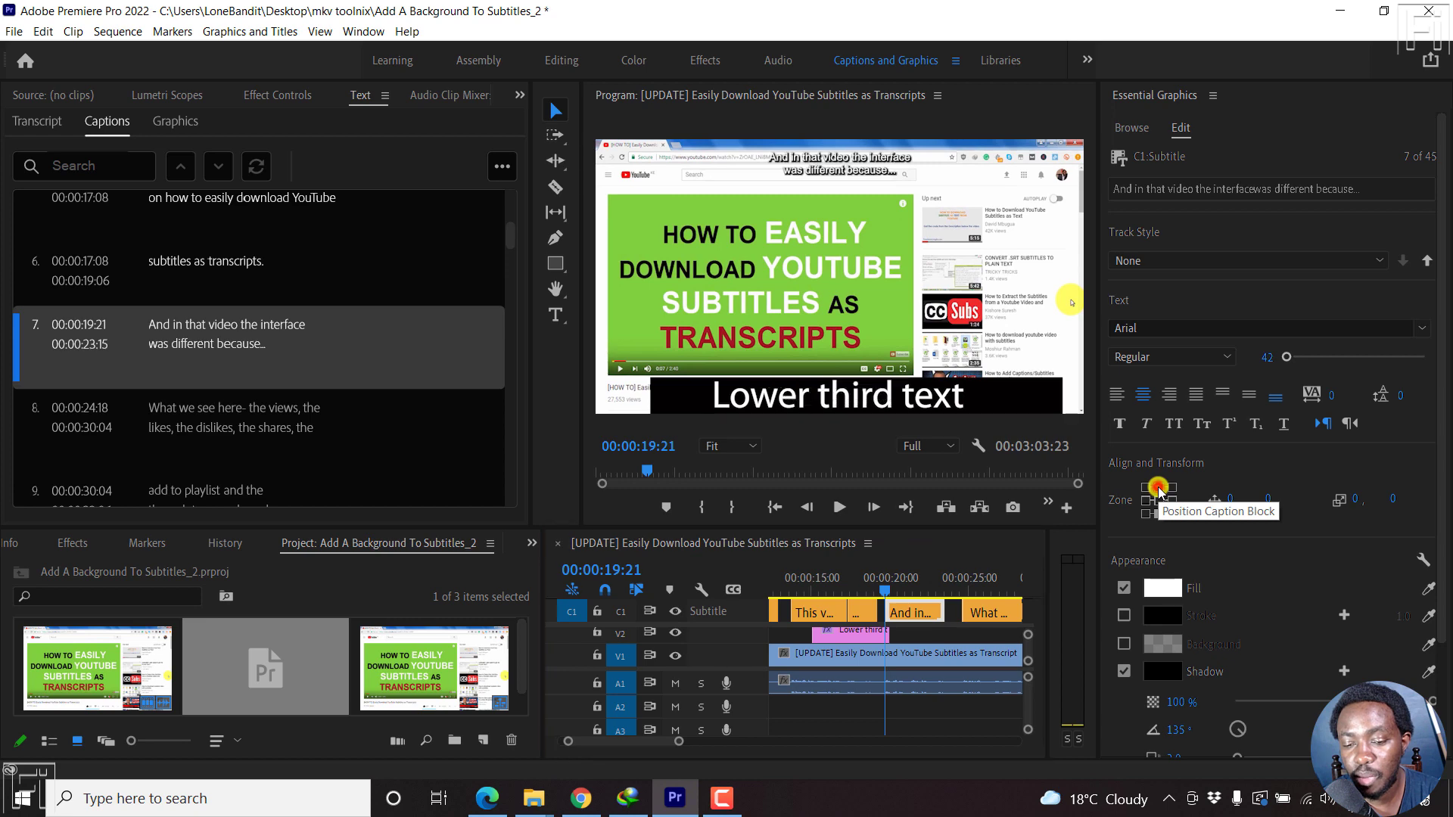
drag(885, 589, 860, 572)
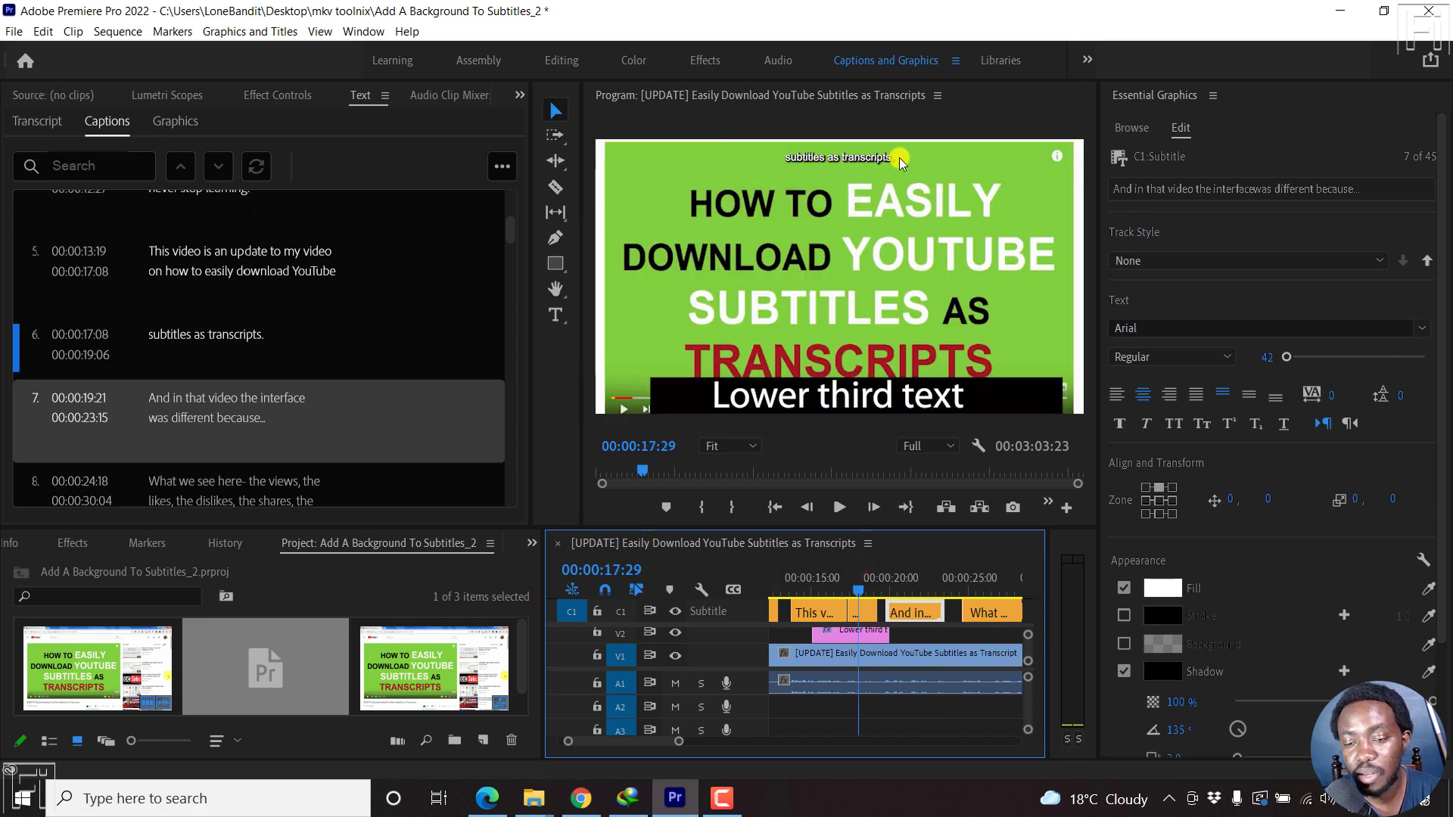